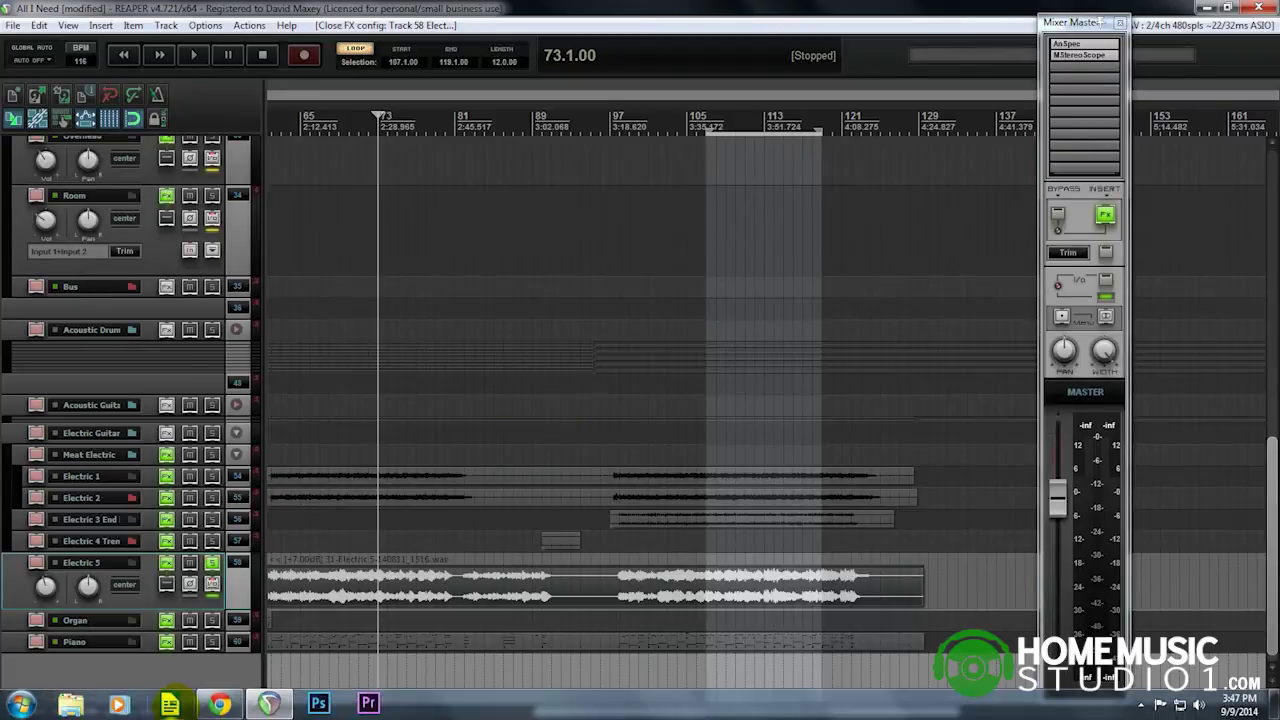
# Step: Switch to the Chrome window showing the vacuumsound.de ADT Artificial Double Tracking download links
pyautogui.click(200, 700)
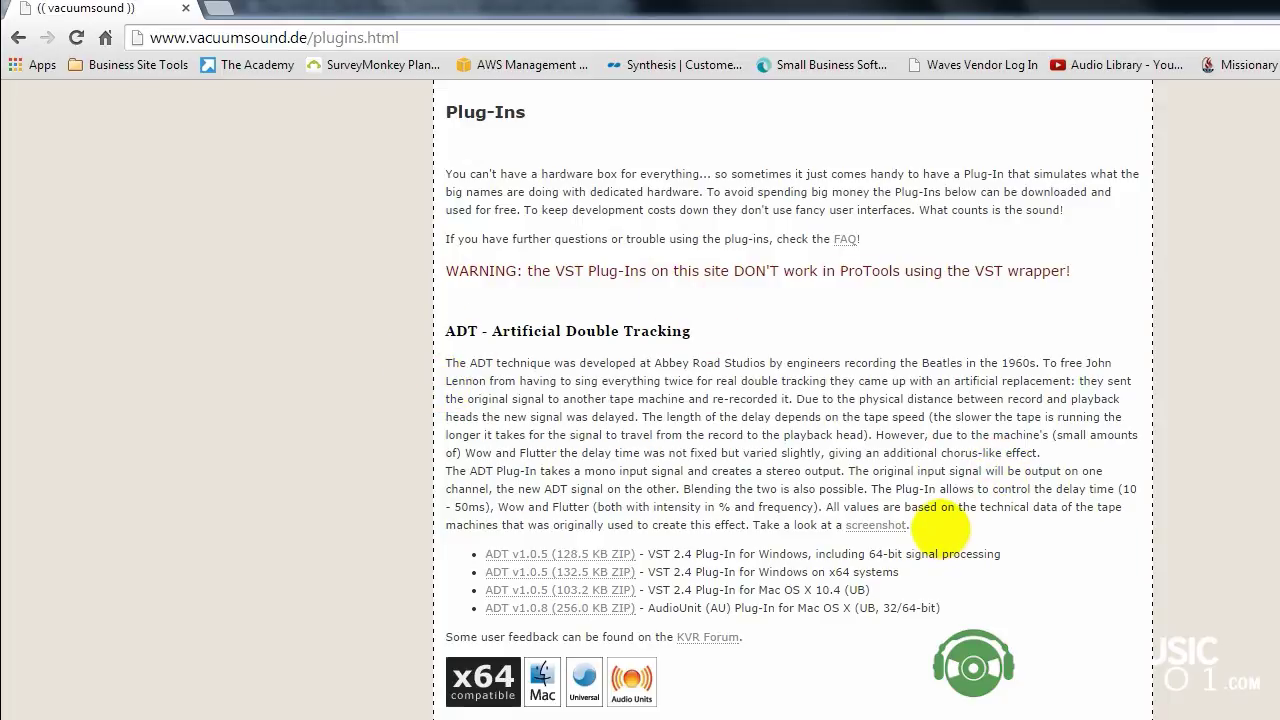
pyautogui.click(929, 526)
pyautogui.moveTo(929, 526); pyautogui.dragTo(506, 340)
pyautogui.click(746, 334)
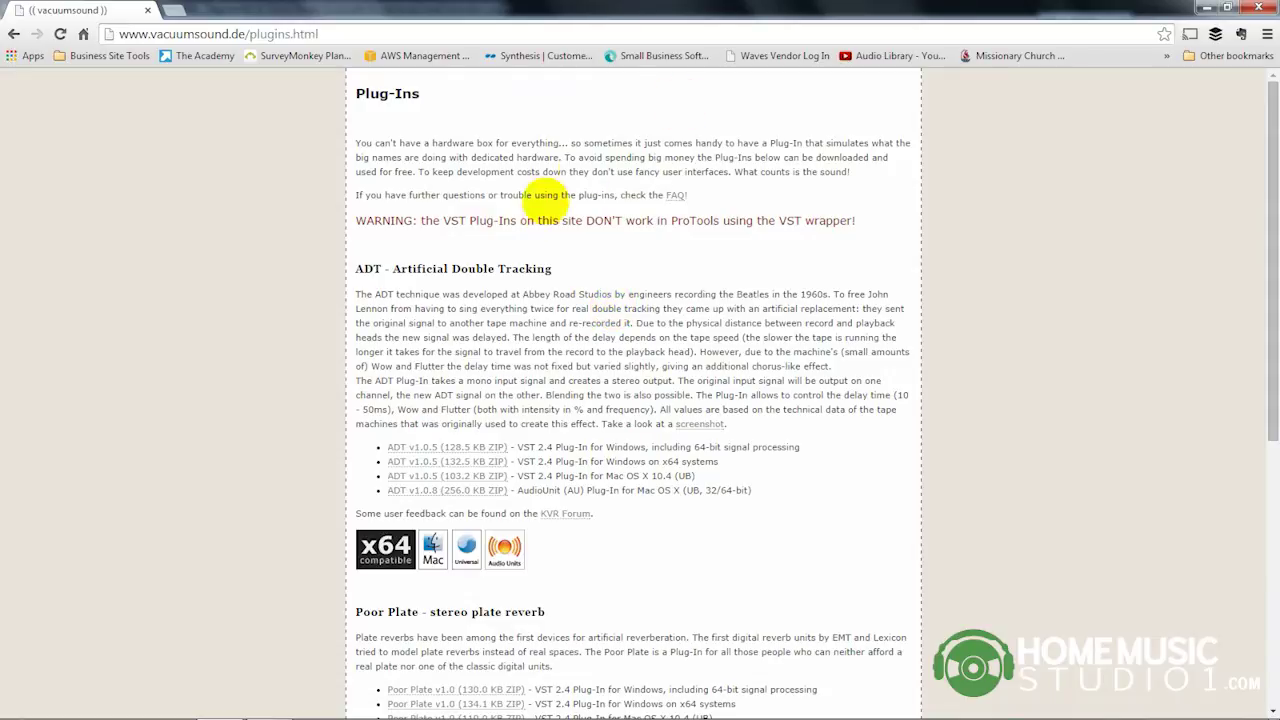
pyautogui.moveTo(1270, 390); pyautogui.dragTo(1177, 429)
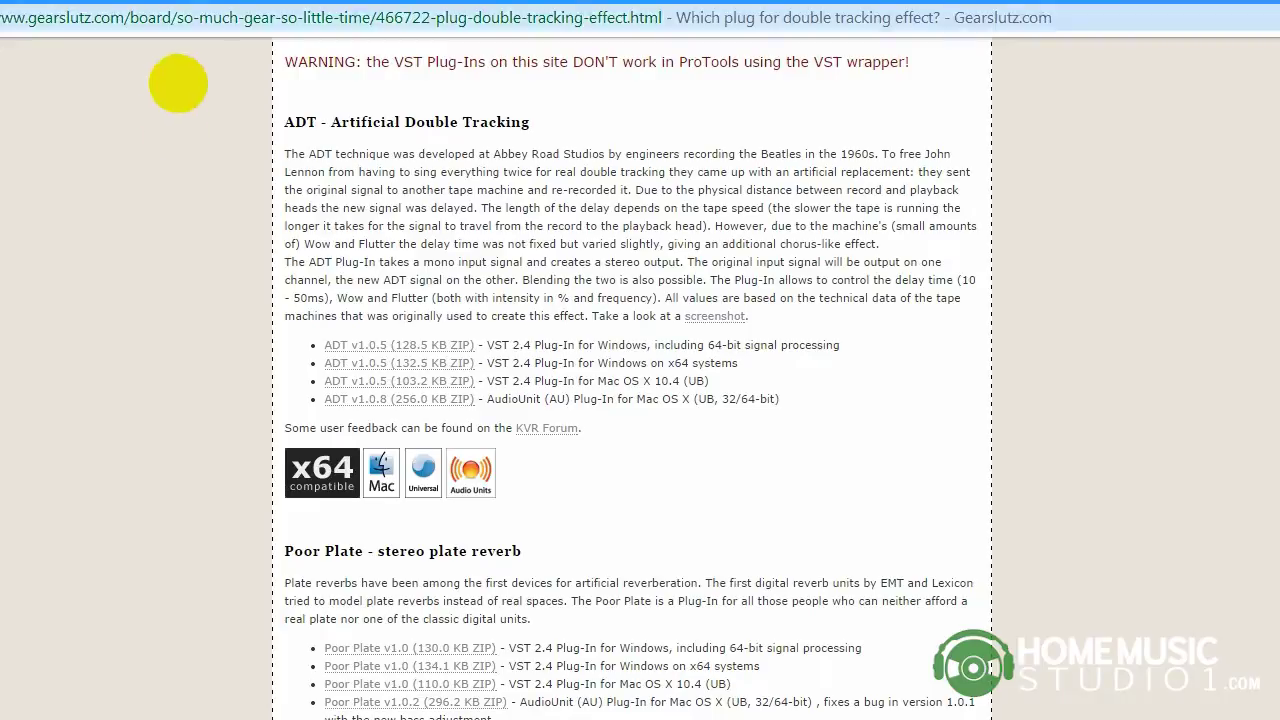
pyautogui.click(177, 145)
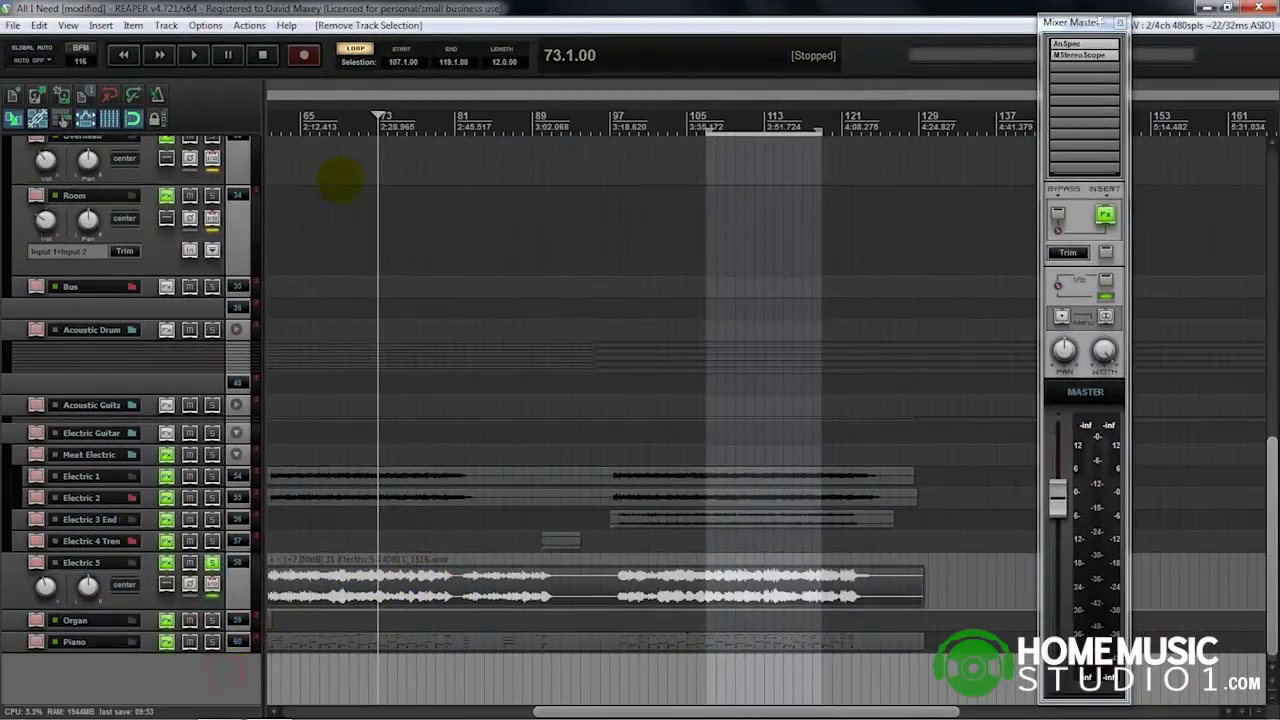
# Step: Solo the Electric 5 guitar track
pyautogui.moveTo(160, 592)
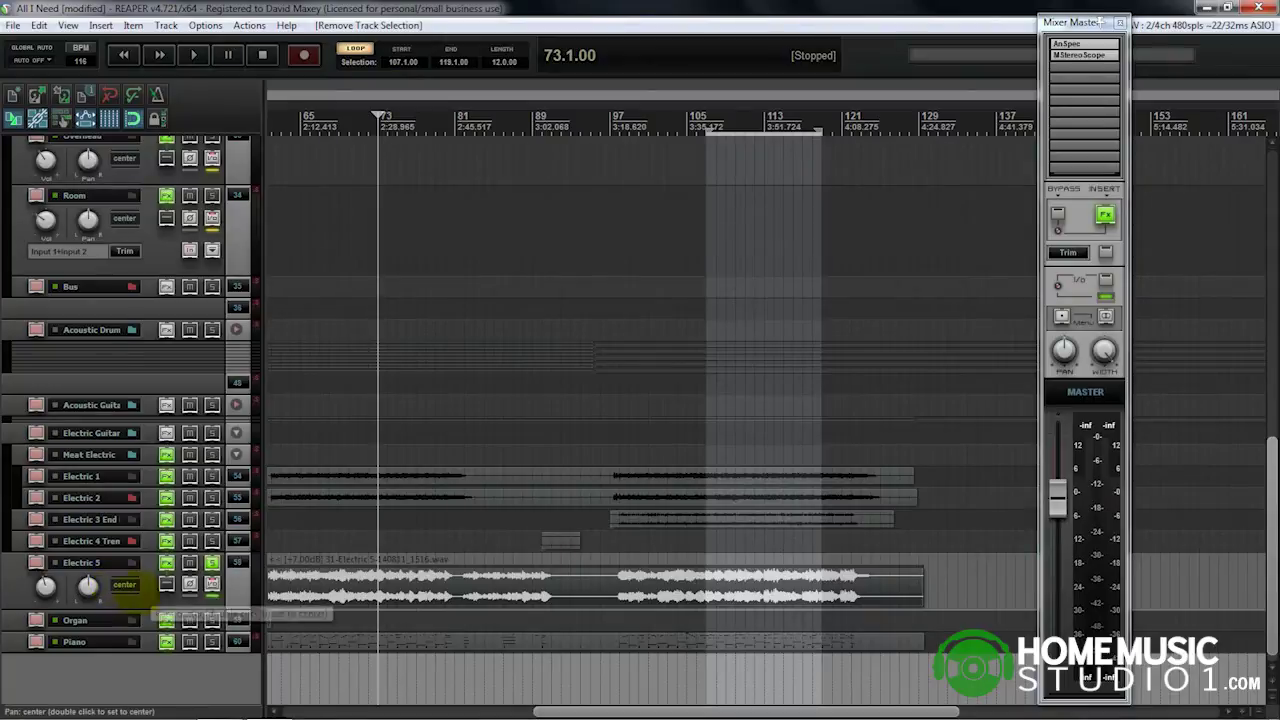
pyautogui.scroll(-3, 320, 571)
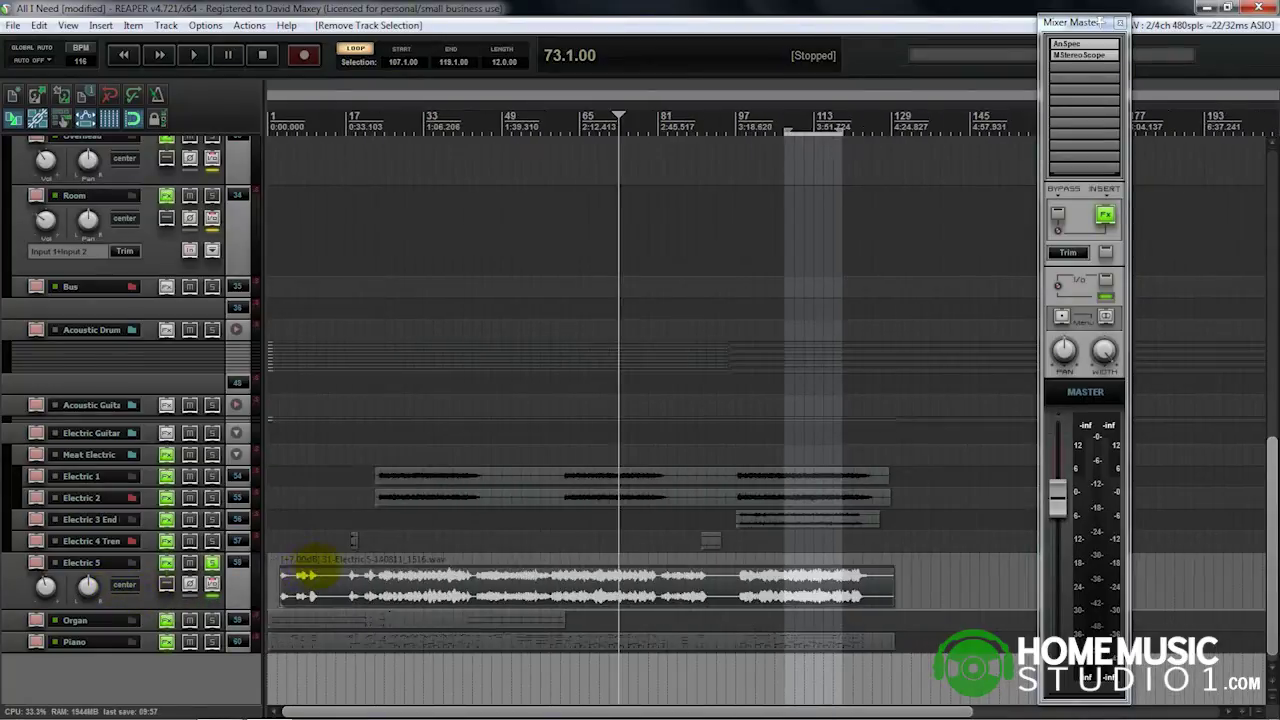
pyautogui.scroll(2, 334, 580)
pyautogui.scroll(-1, 1270, 470)
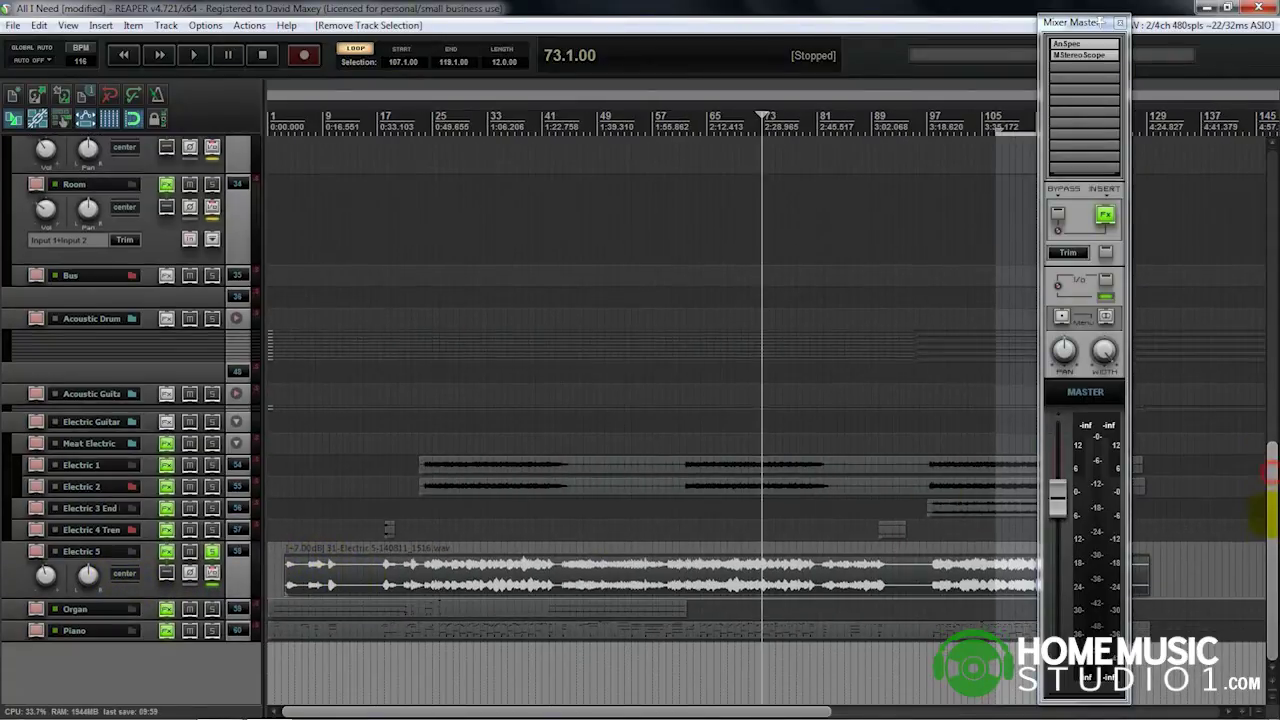
pyautogui.click(212, 551)
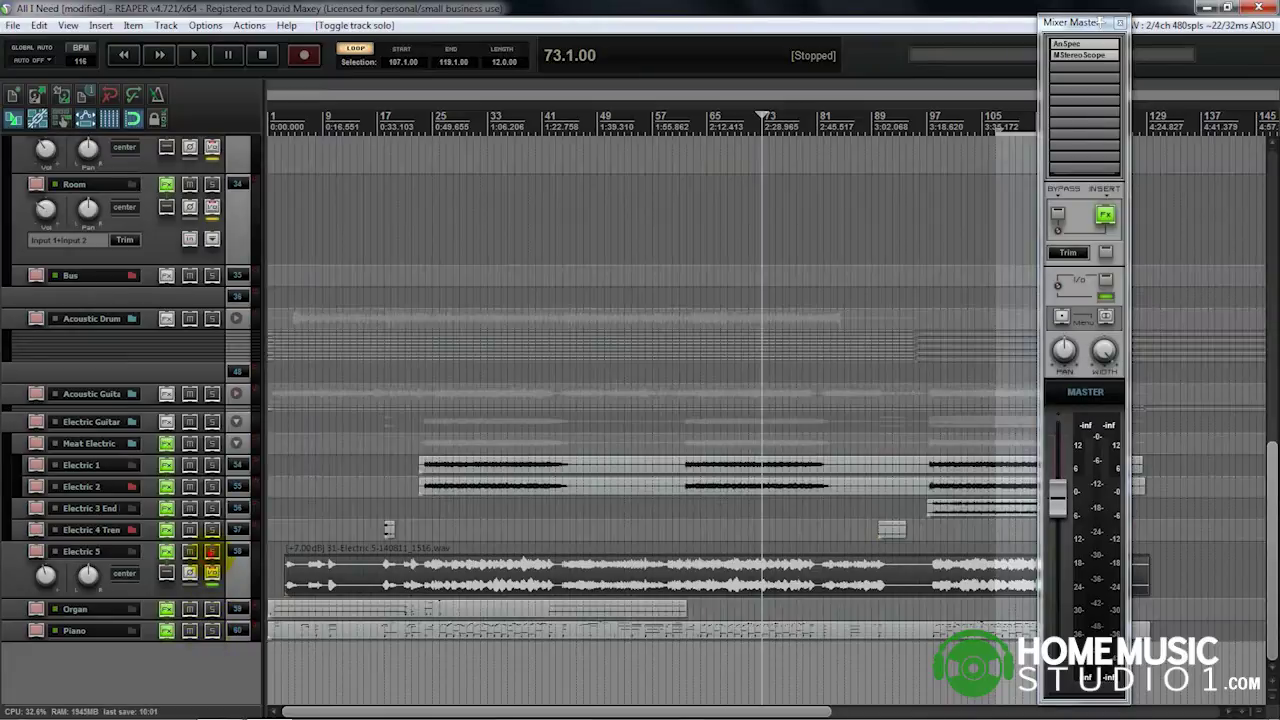
# Step: Move the play position to bar 109 and zoom in on the timeline
pyautogui.click(481, 125)
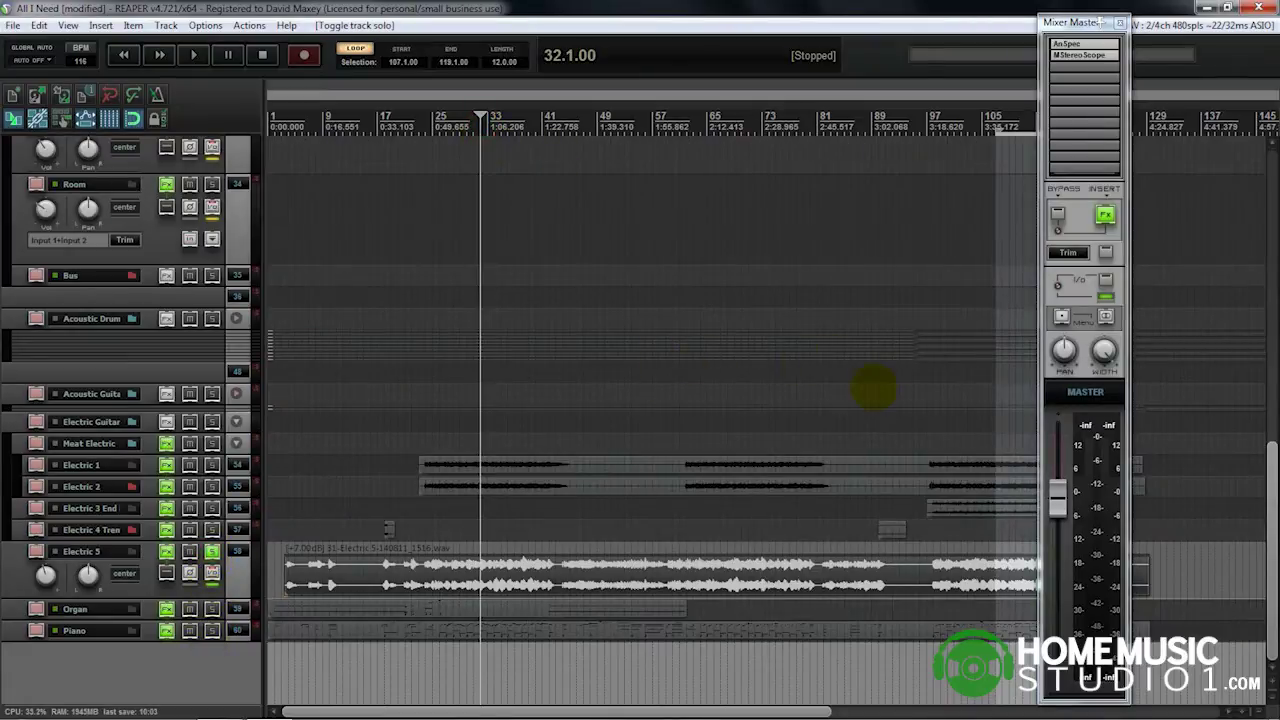
pyautogui.scroll(-2, 890, 360)
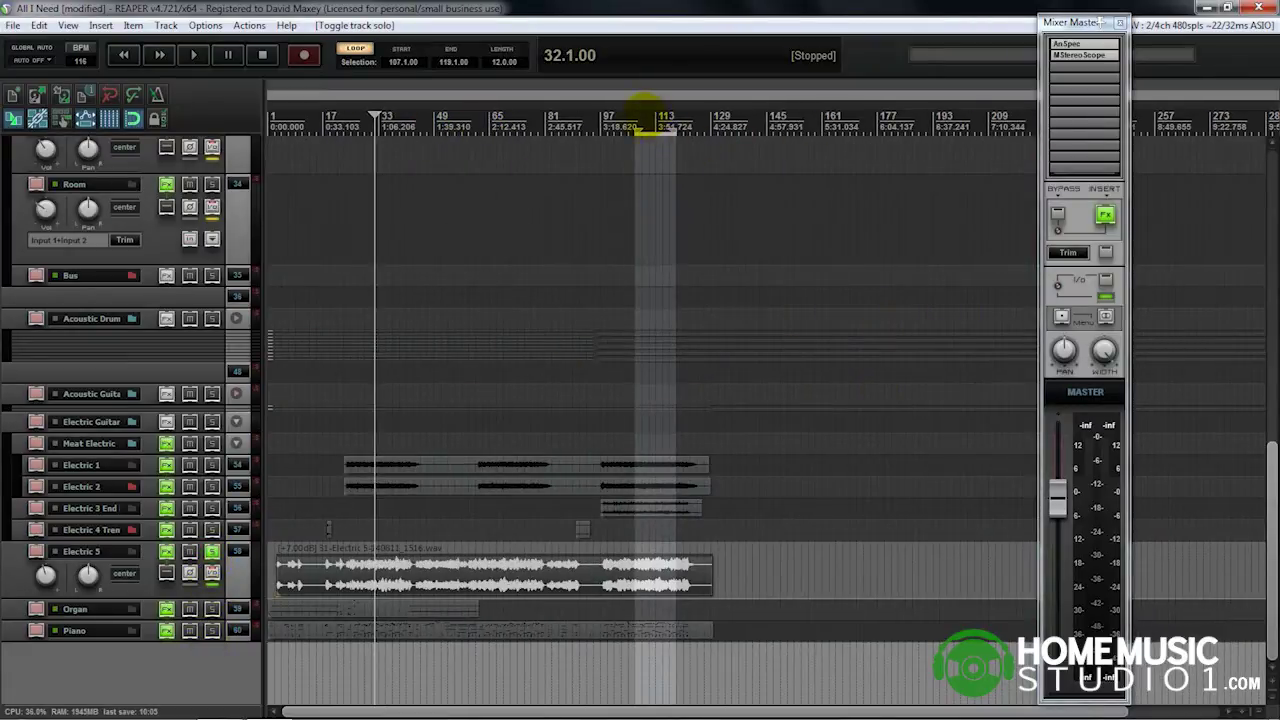
pyautogui.click(640, 120)
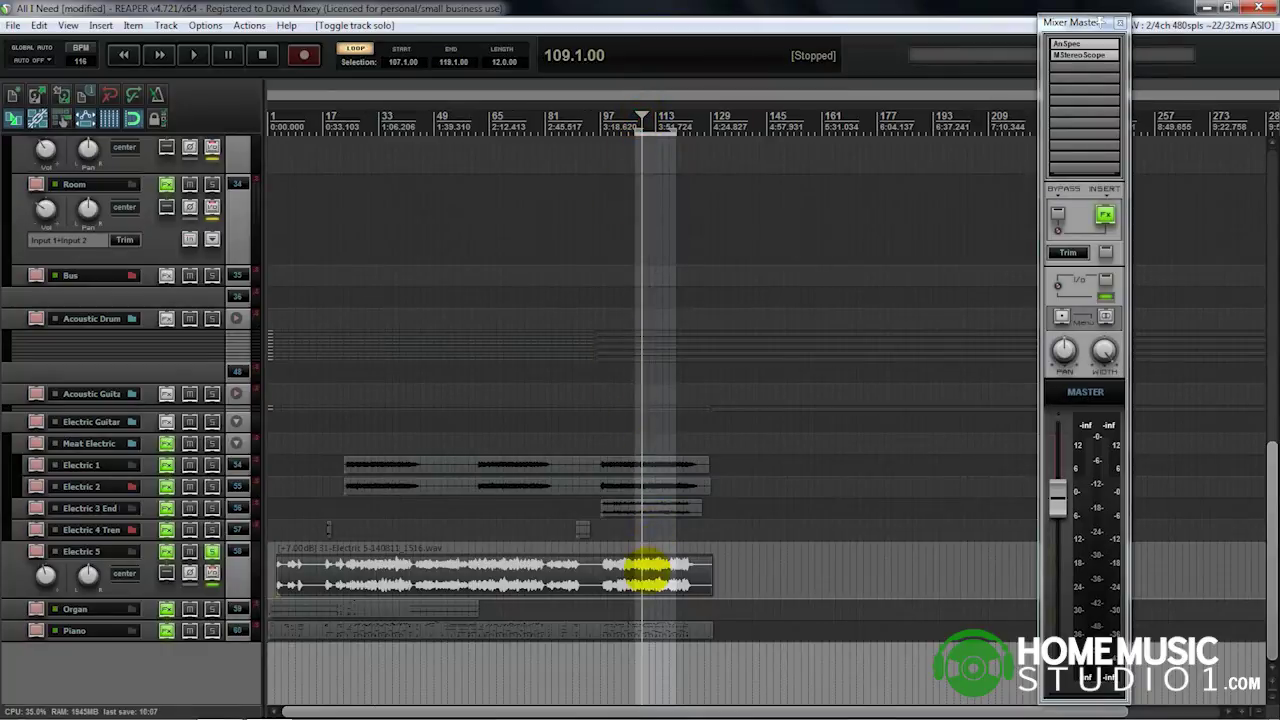
pyautogui.scroll(2, 651, 571)
pyautogui.scroll(1, 836, 583)
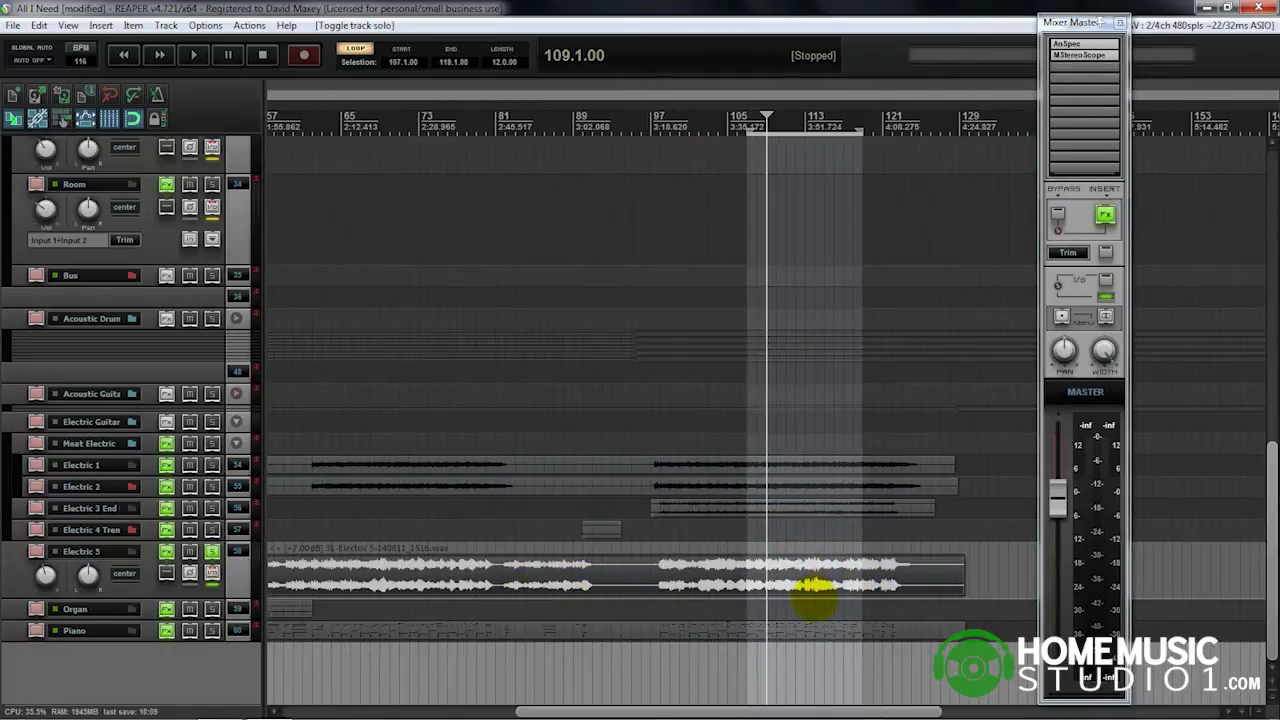
pyautogui.scroll(1, 805, 590)
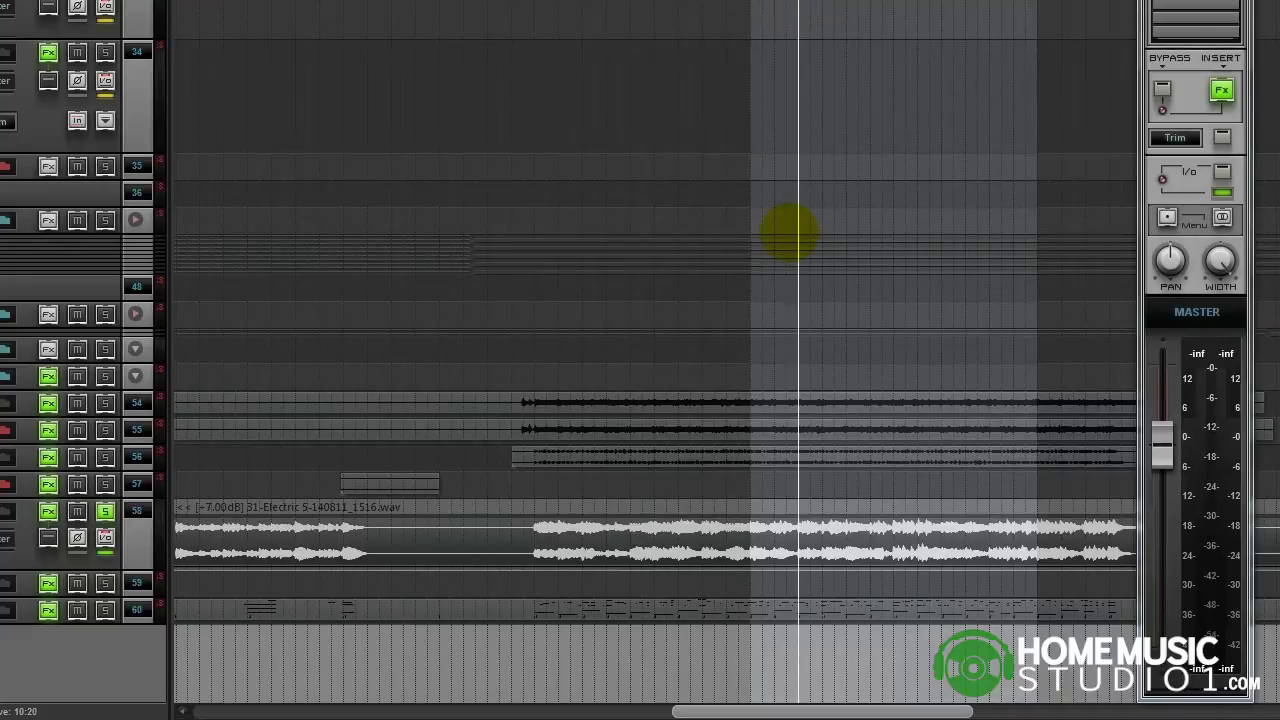
# Step: Look over Electric 5's effects chain, then close the FX window
pyautogui.click(47, 511)
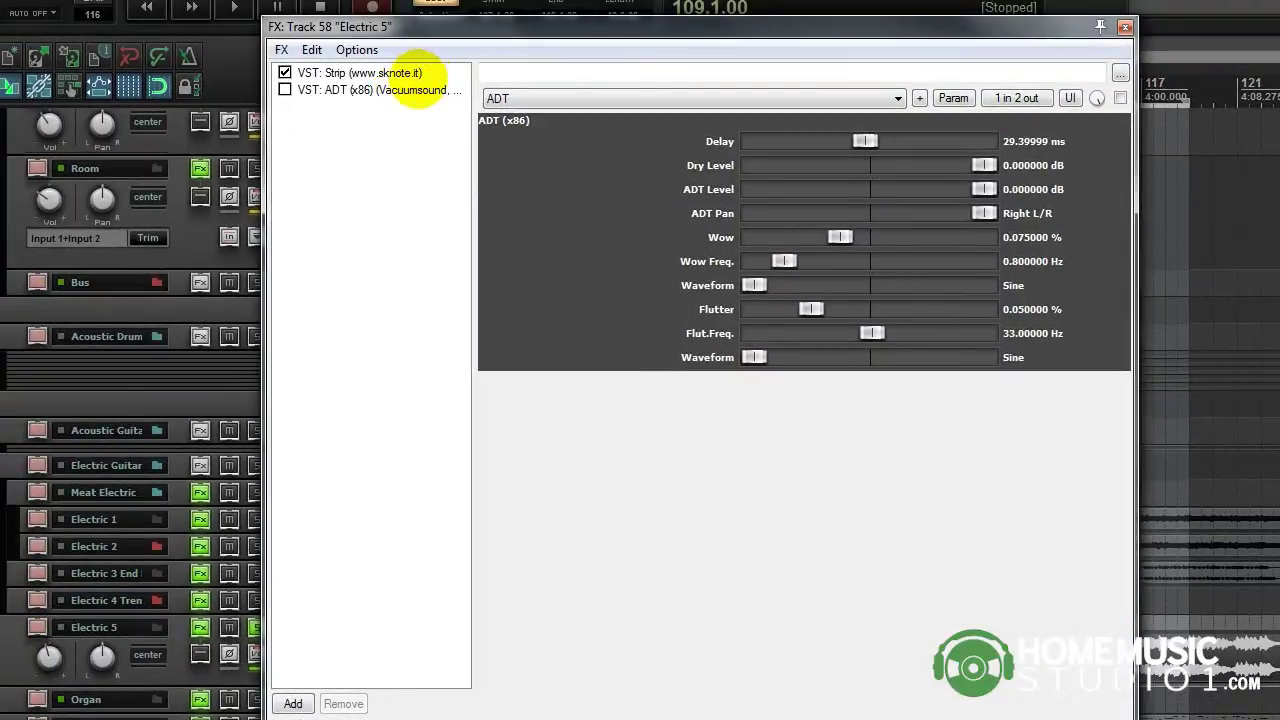
pyautogui.moveTo(463, 33); pyautogui.dragTo(505, 43)
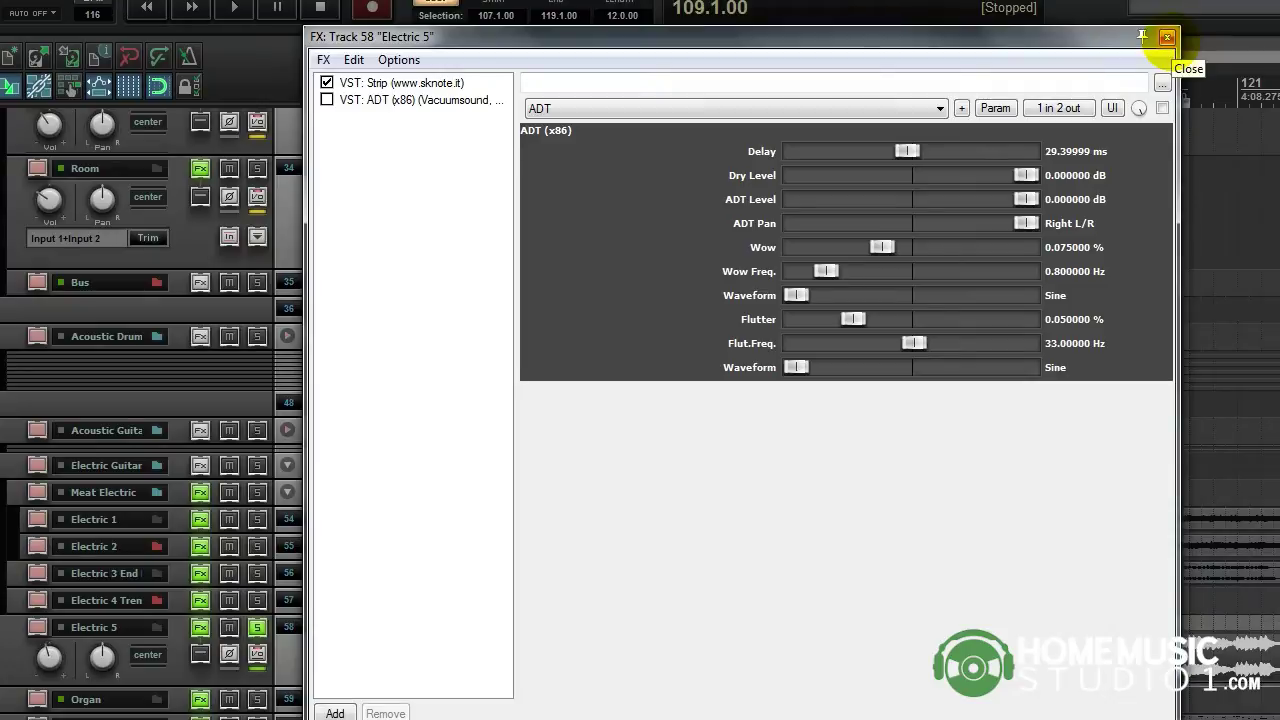
pyautogui.click(1166, 37)
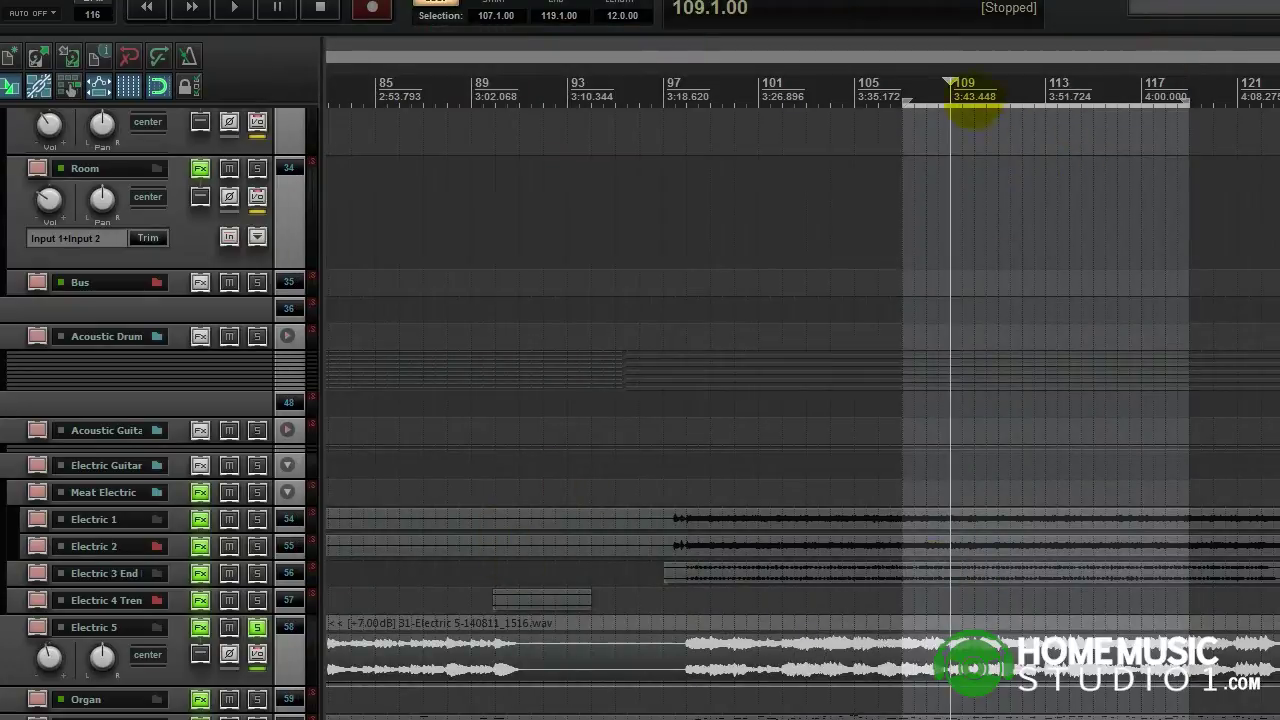
# Step: Move the play position to bar 107 and unsolo Electric 5
pyautogui.click(914, 92)
pyautogui.scroll(5, 120, 225)
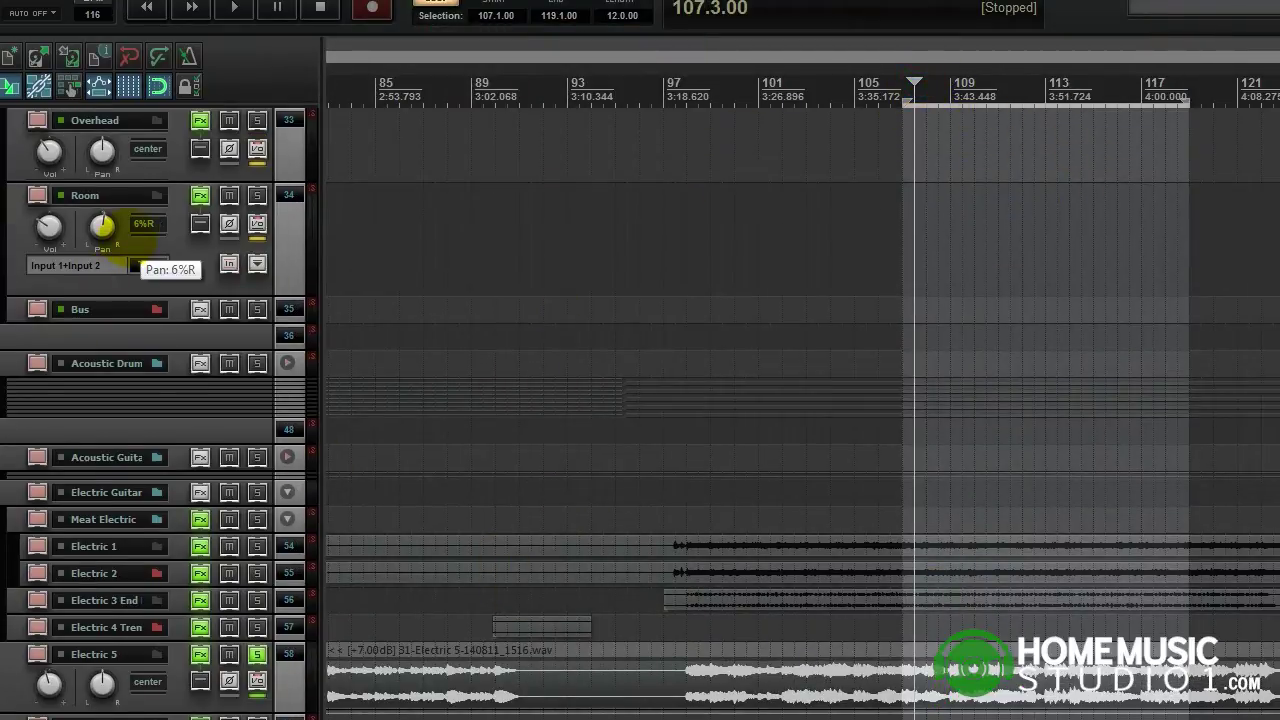
pyautogui.scroll(10, 128, 226)
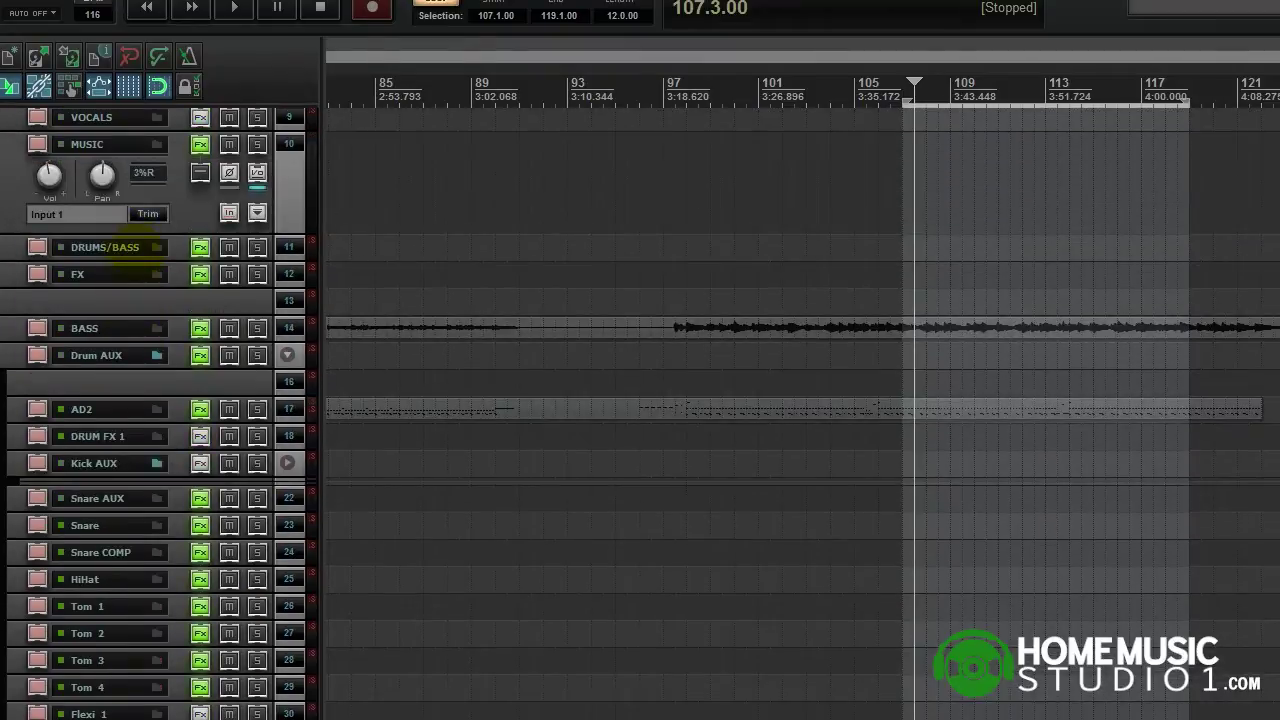
pyautogui.scroll(-15, 150, 400)
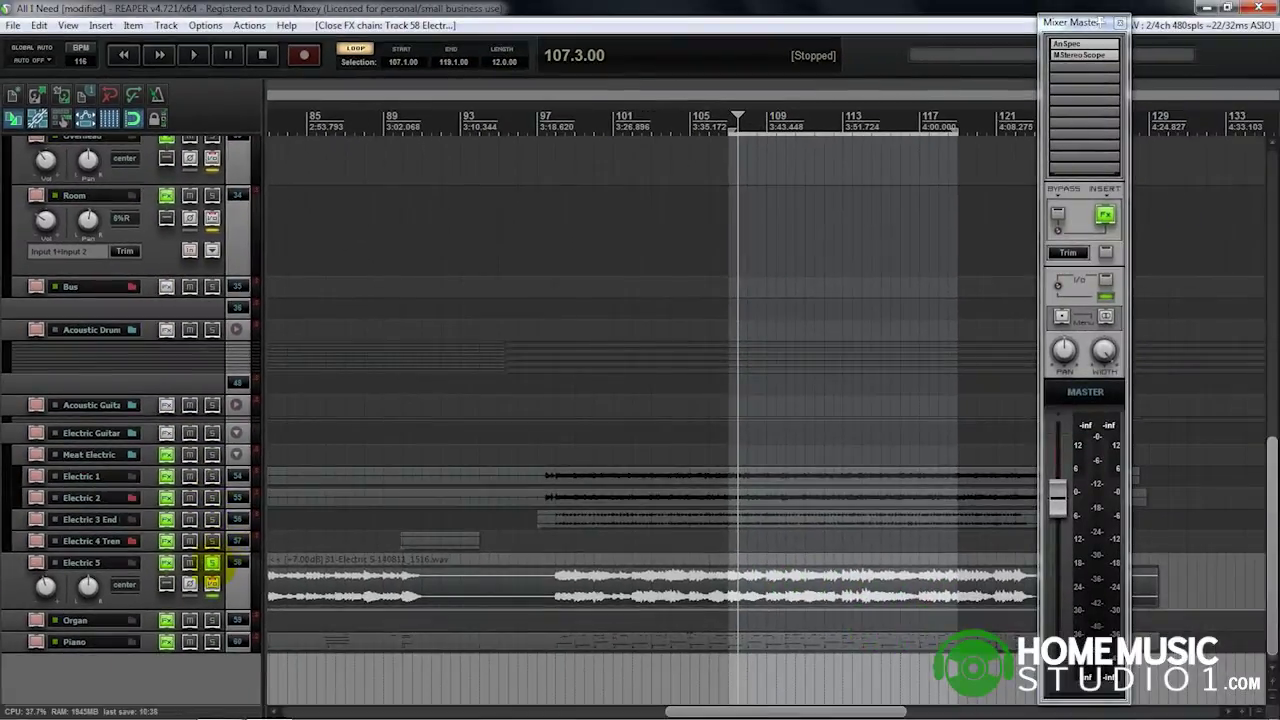
pyautogui.click(236, 605)
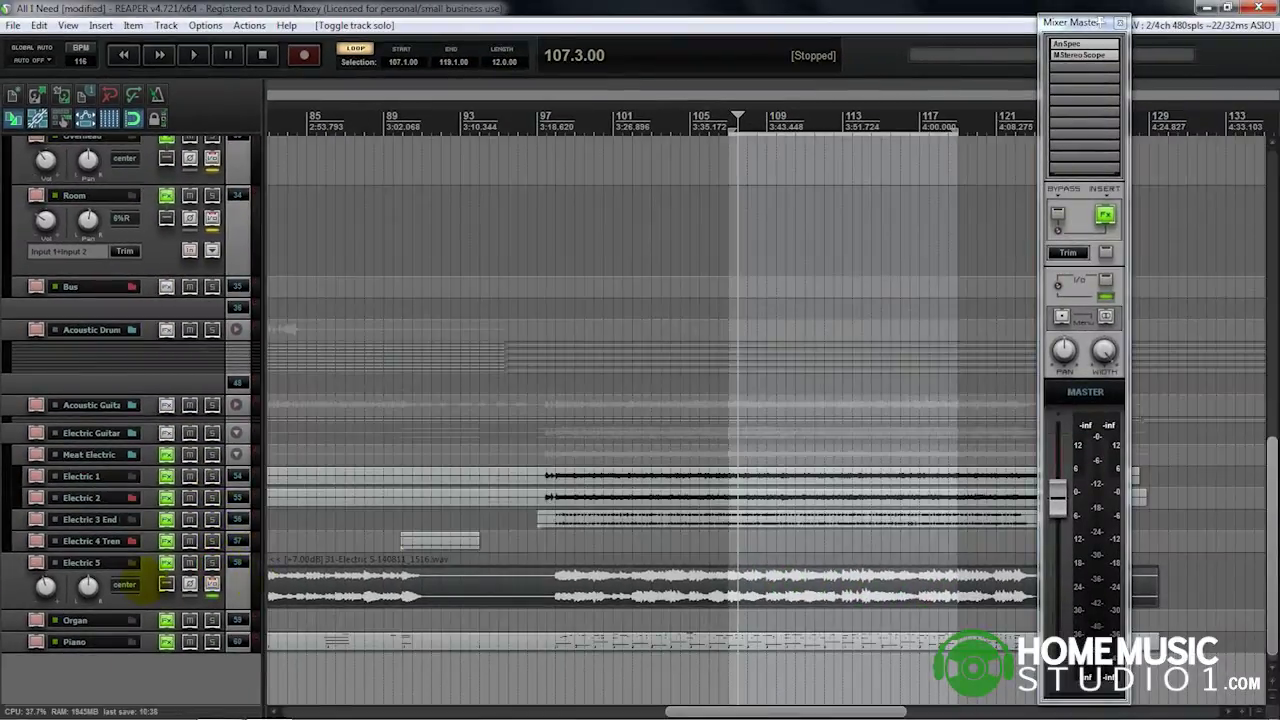
# Step: Select Electric 5 and start playback from bar 109
pyautogui.click(147, 590)
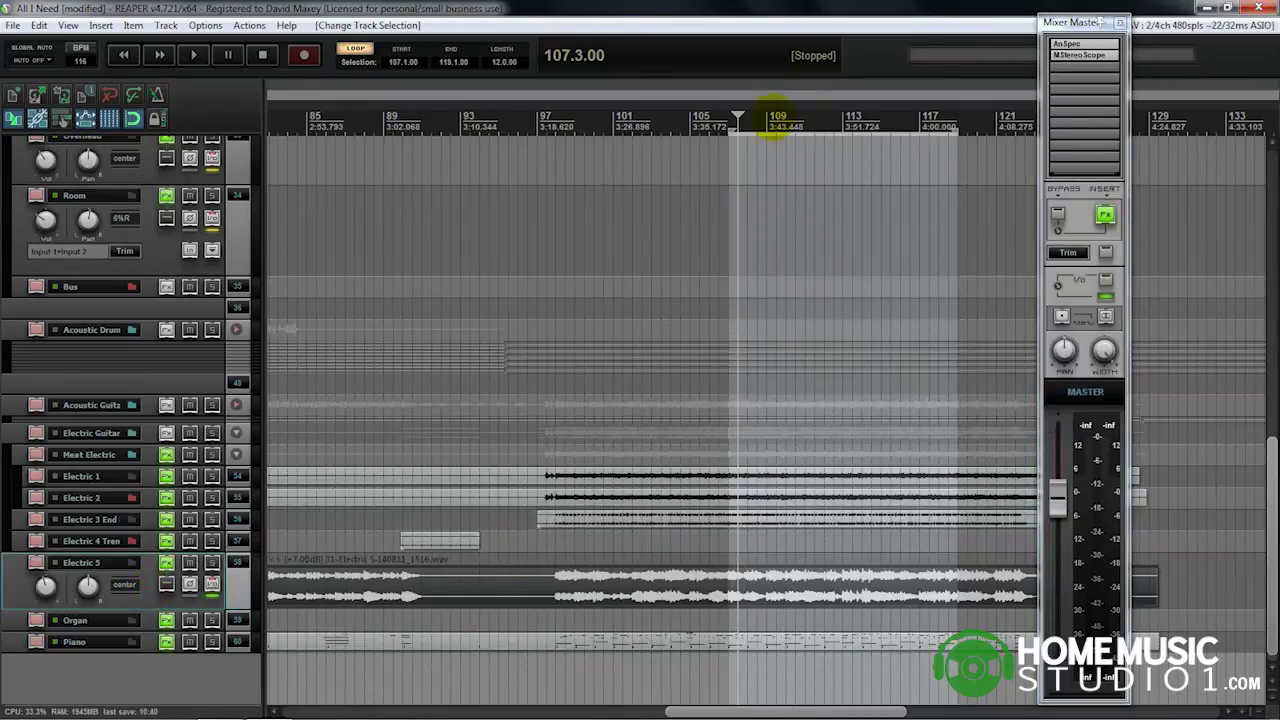
pyautogui.click(764, 140)
pyautogui.press('space')
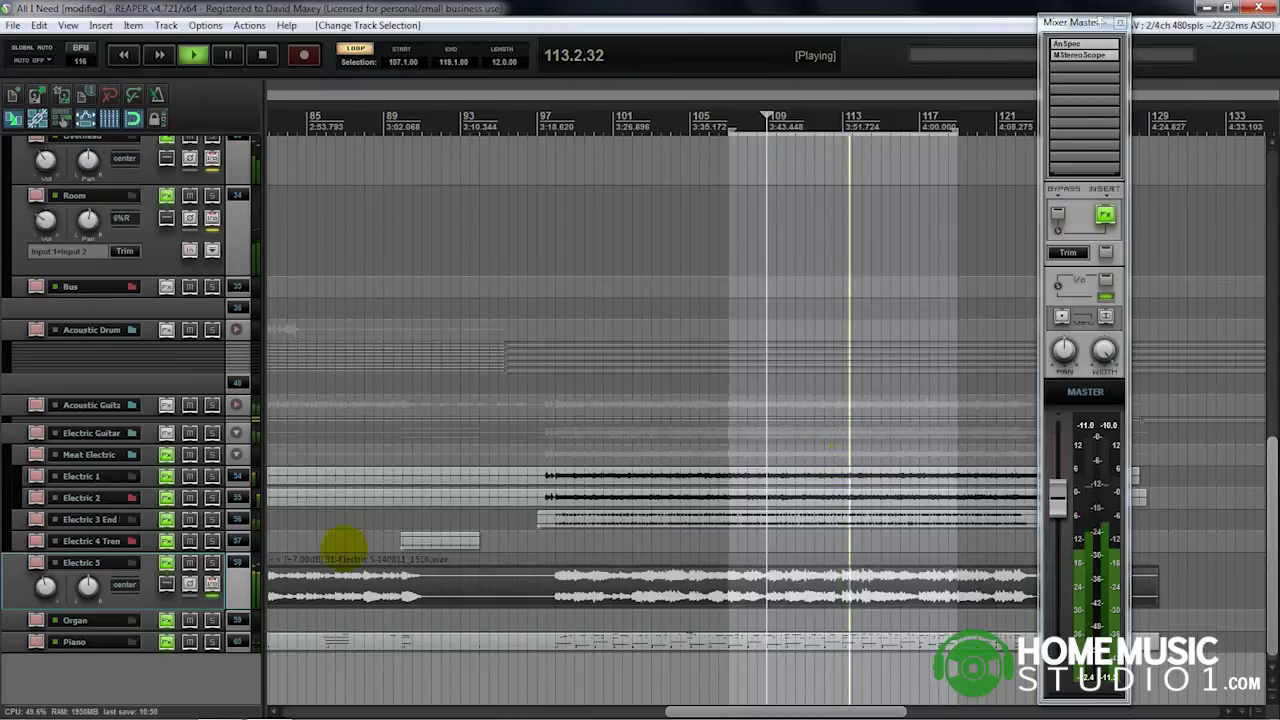
# Step: Stop playback, solo Electric 5, and return the edit cursor to bar 107.3
pyautogui.press('space')
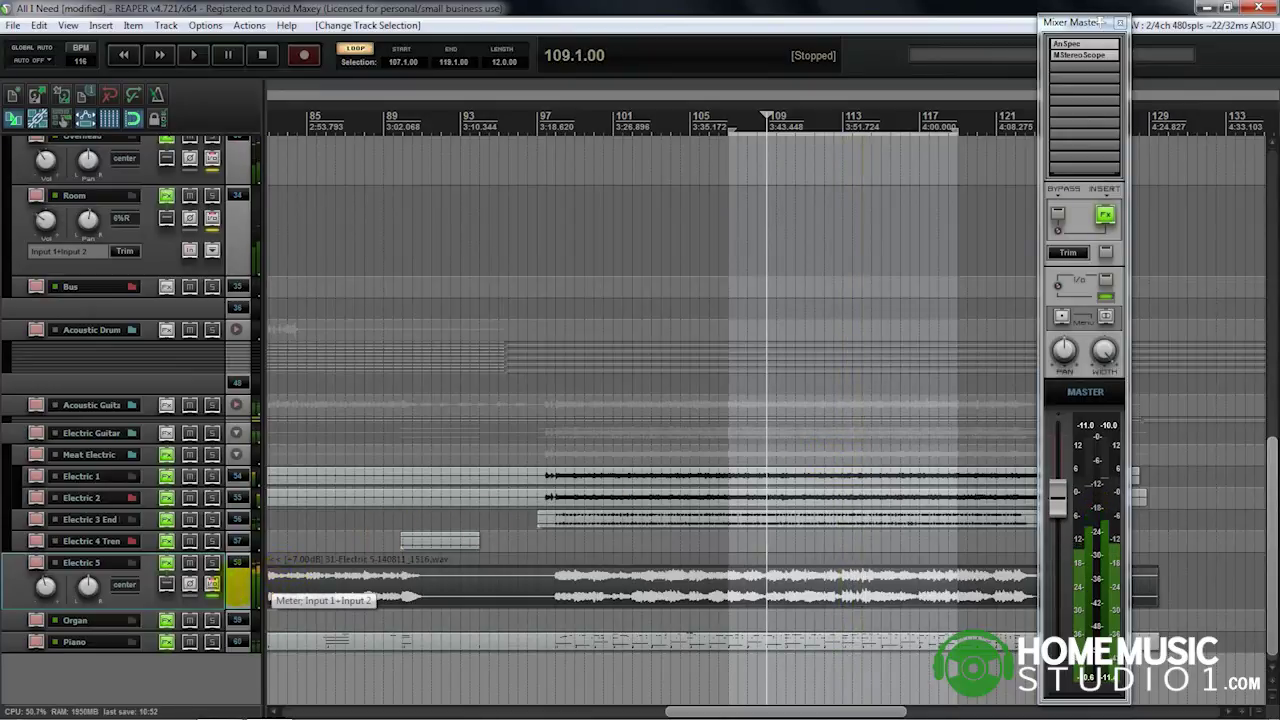
pyautogui.click(212, 562)
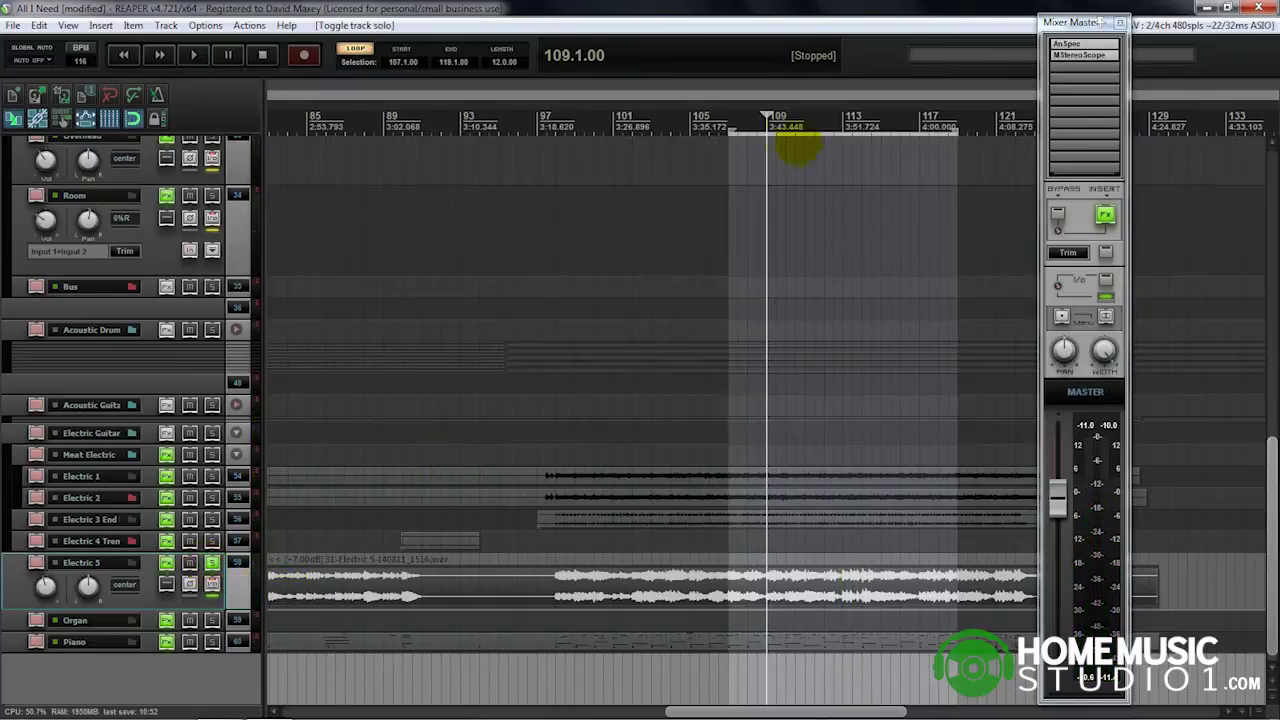
pyautogui.click(737, 125)
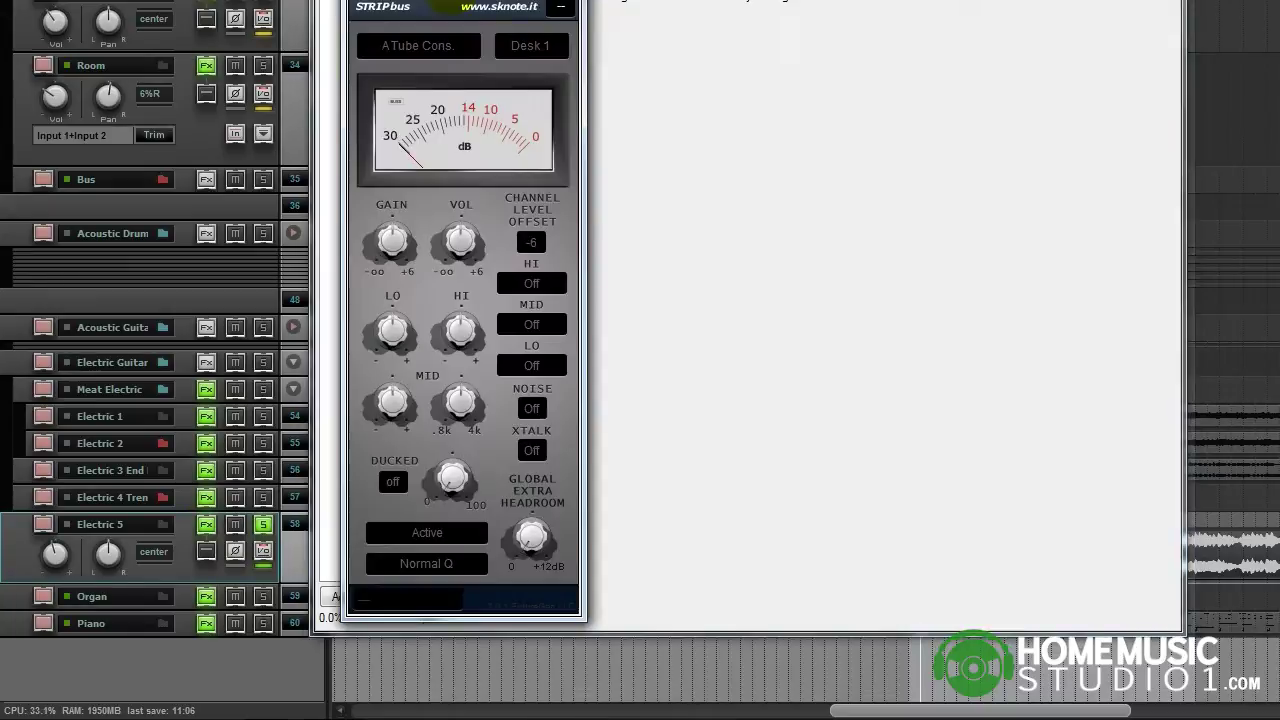
# Step: Move the STRIPbus window aside and play the soloed Electric 5 guitar from 107.3
pyautogui.moveTo(450, 0); pyautogui.dragTo(775, 4)
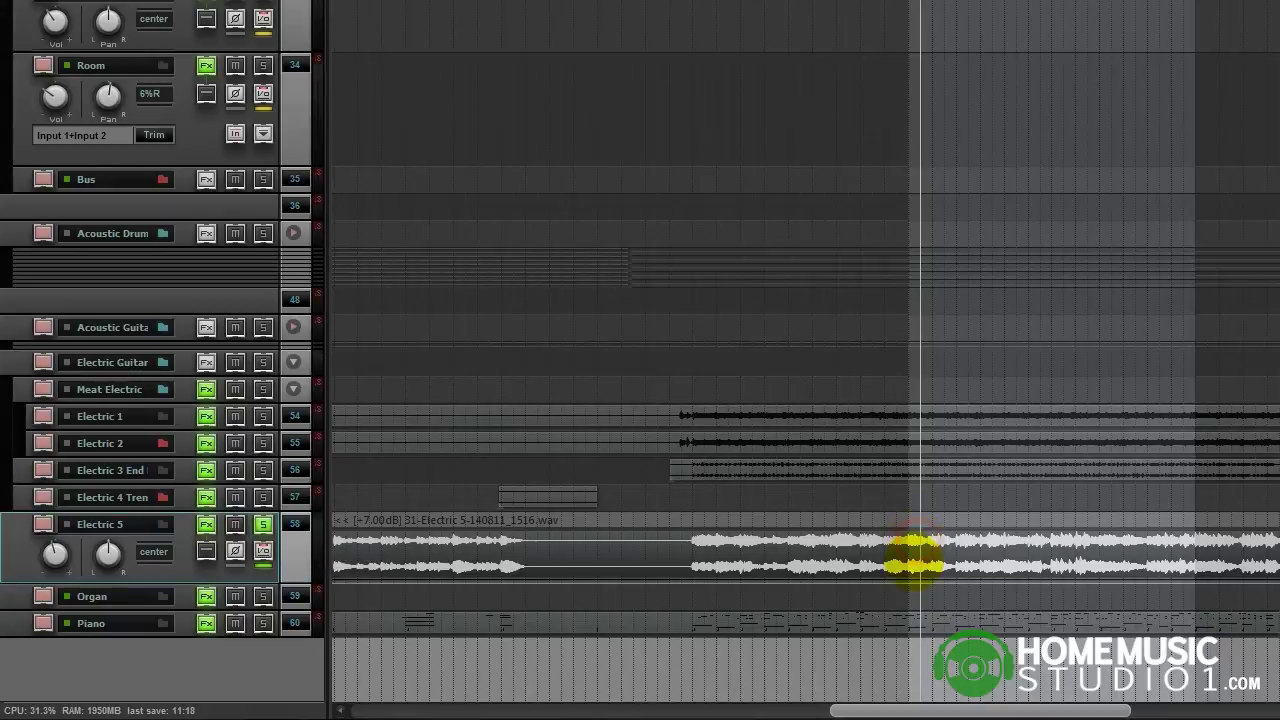
pyautogui.press('space')
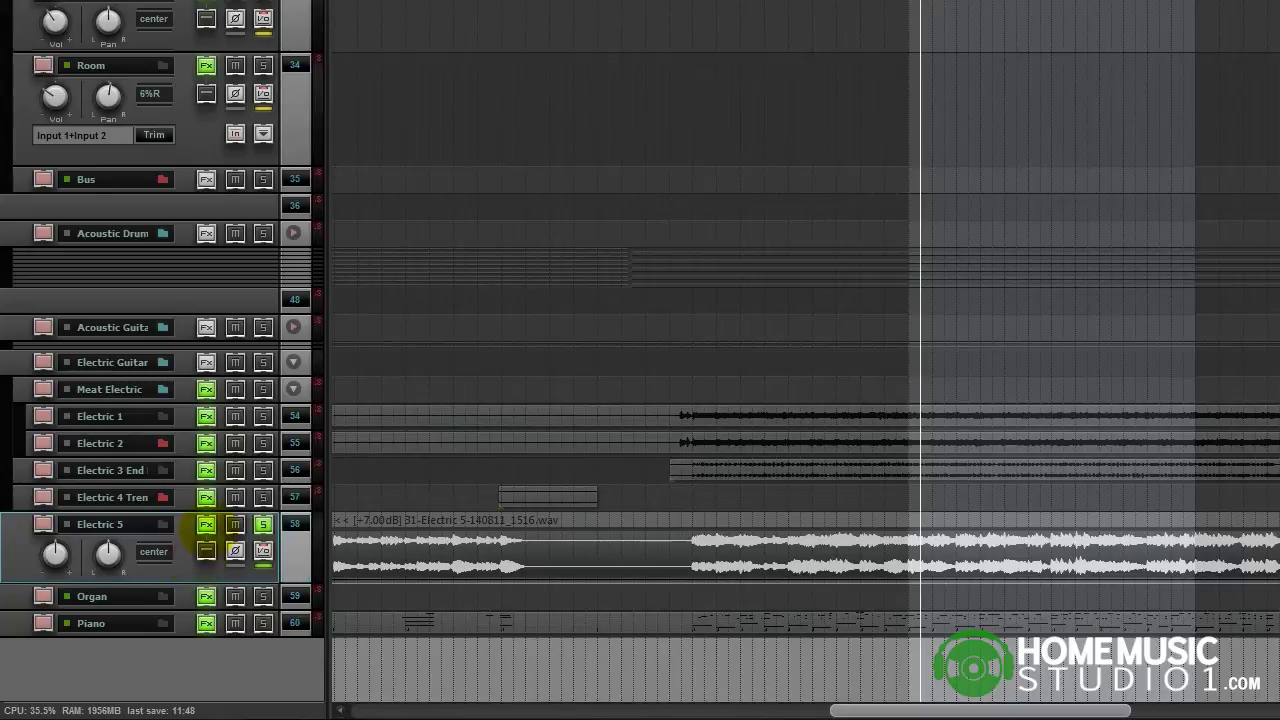
pyautogui.click(204, 526)
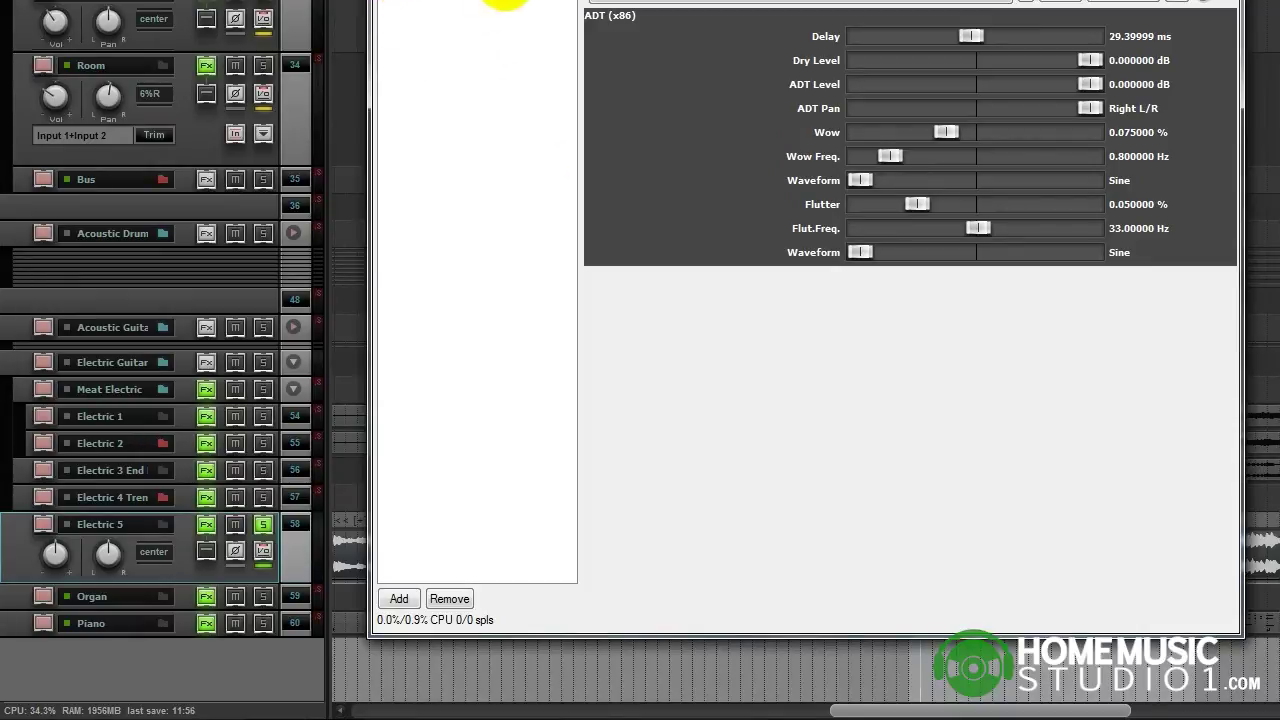
# Step: Float the ADT plugin from Electric 5's FX chain and position its window over the arrangement
pyautogui.doubleClick(495, 3)
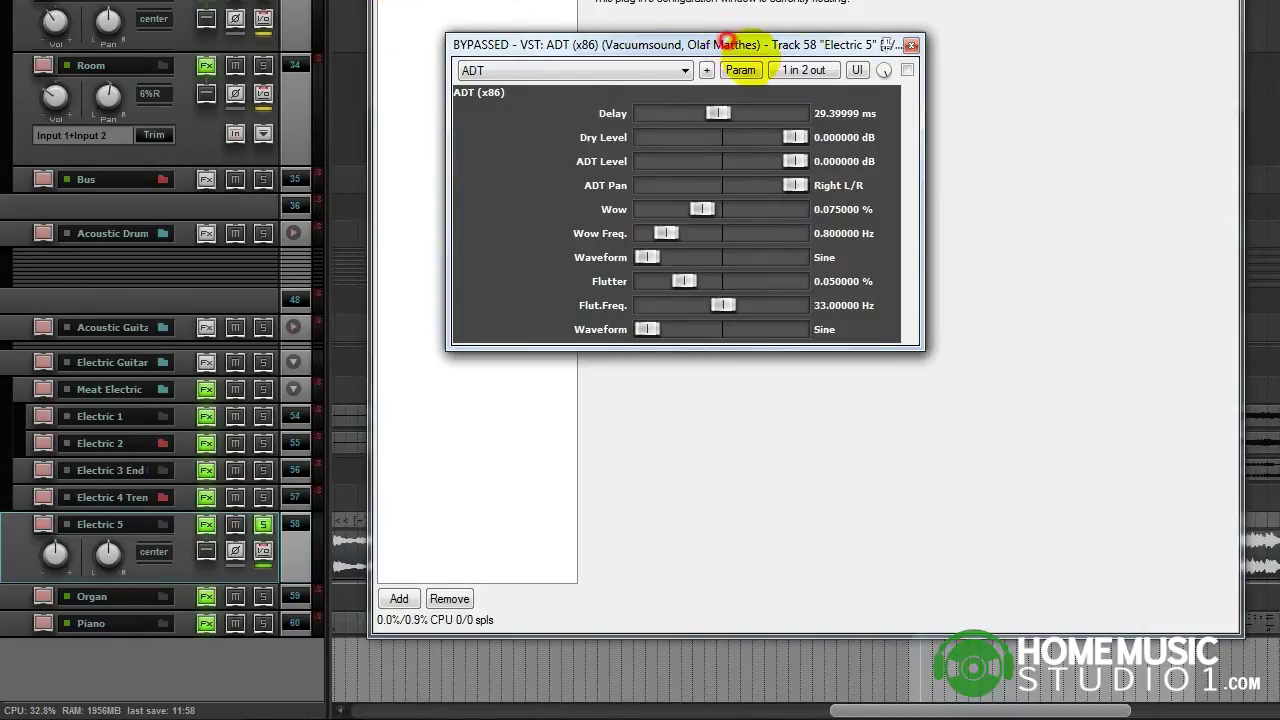
pyautogui.moveTo(737, 43); pyautogui.dragTo(840, 129)
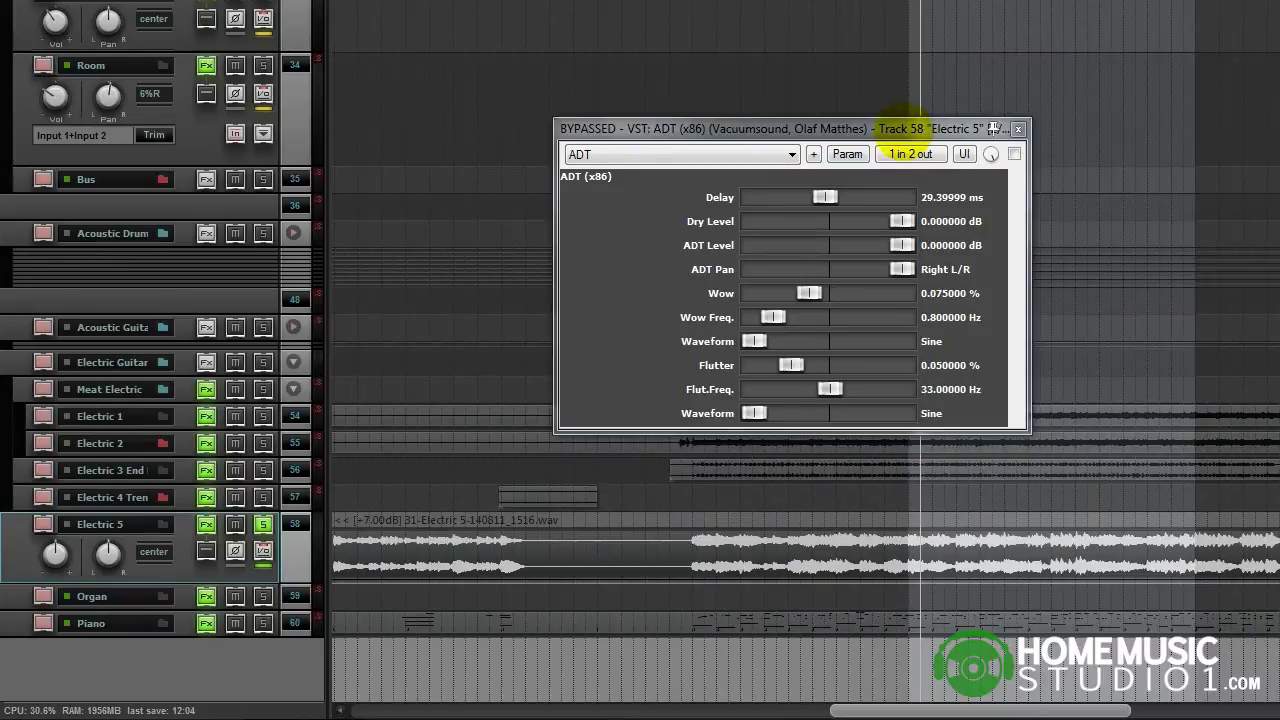
pyautogui.moveTo(940, 128); pyautogui.dragTo(868, 86)
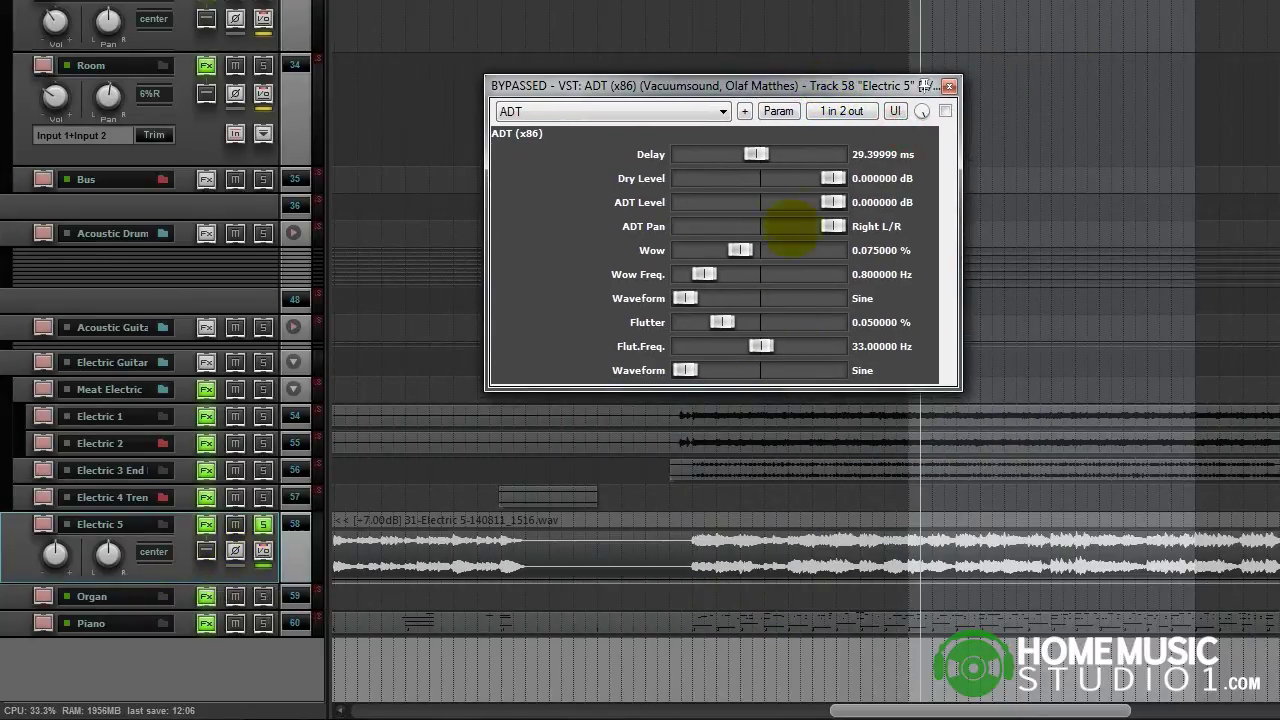
pyautogui.moveTo(712, 88); pyautogui.dragTo(597, 96)
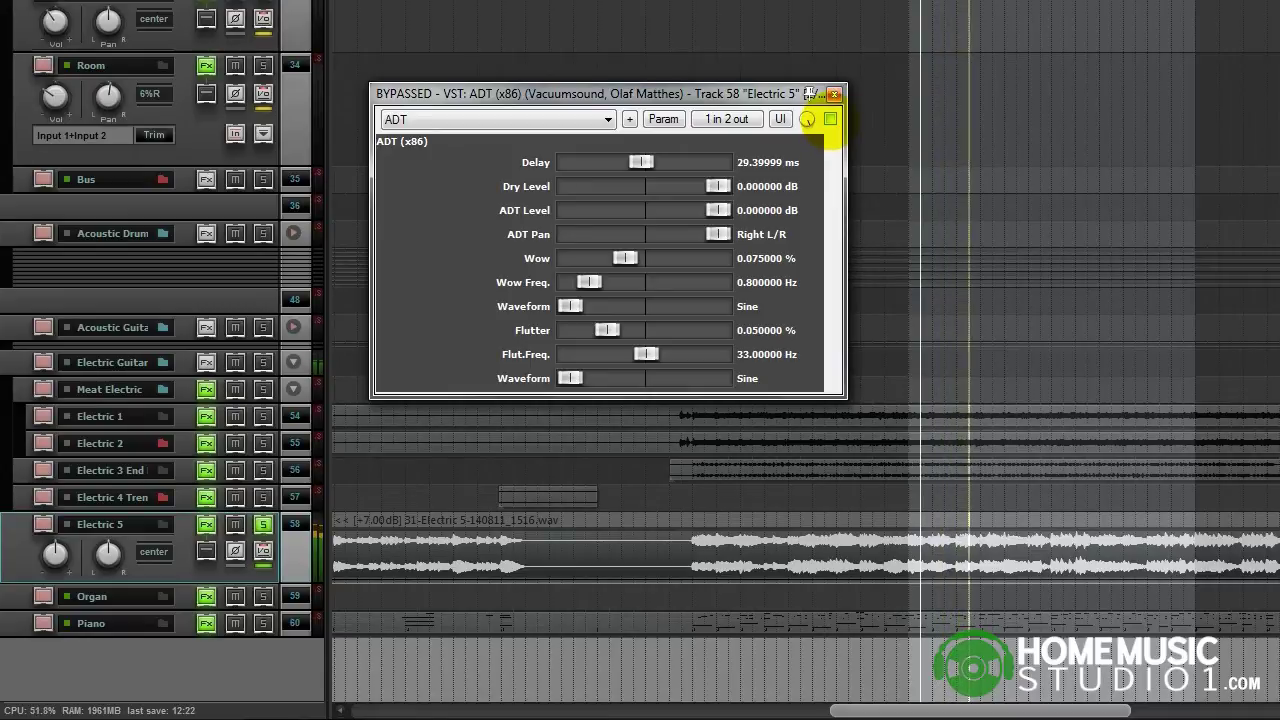
# Step: A/B the ADT effect by toggling its bypass on and off, leaving it enabled
pyautogui.click(830, 119)
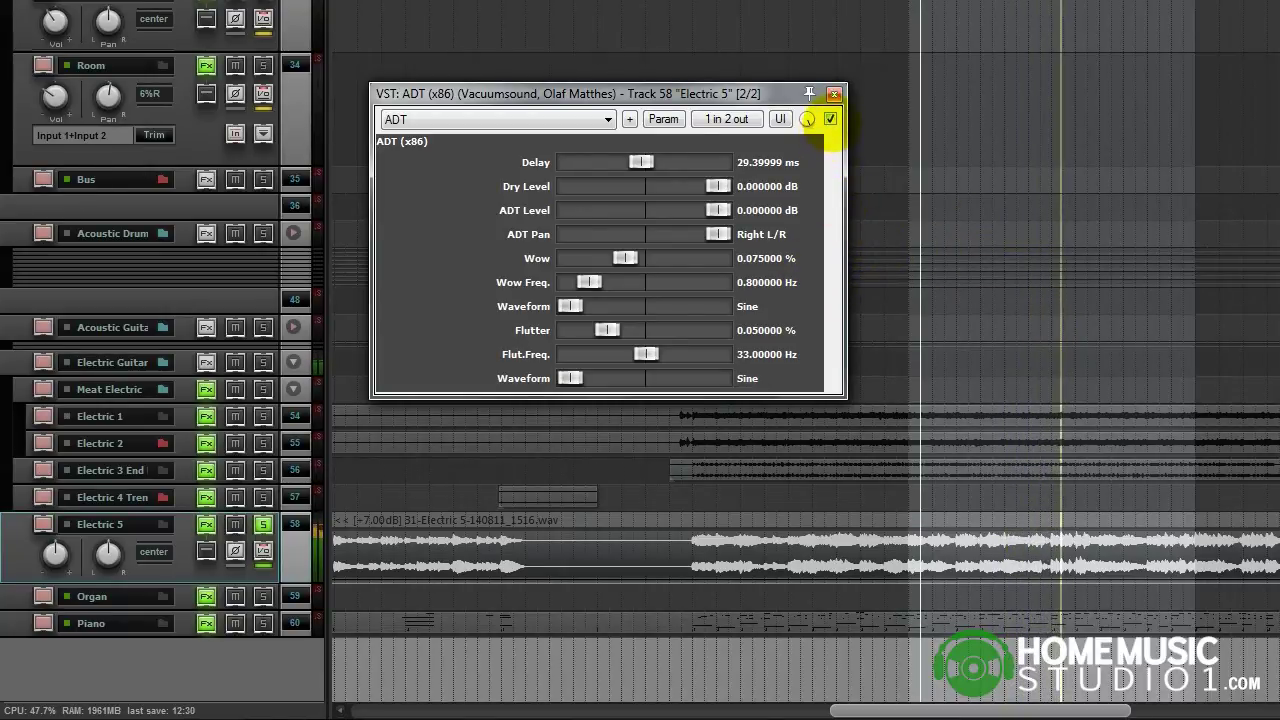
pyautogui.click(830, 119)
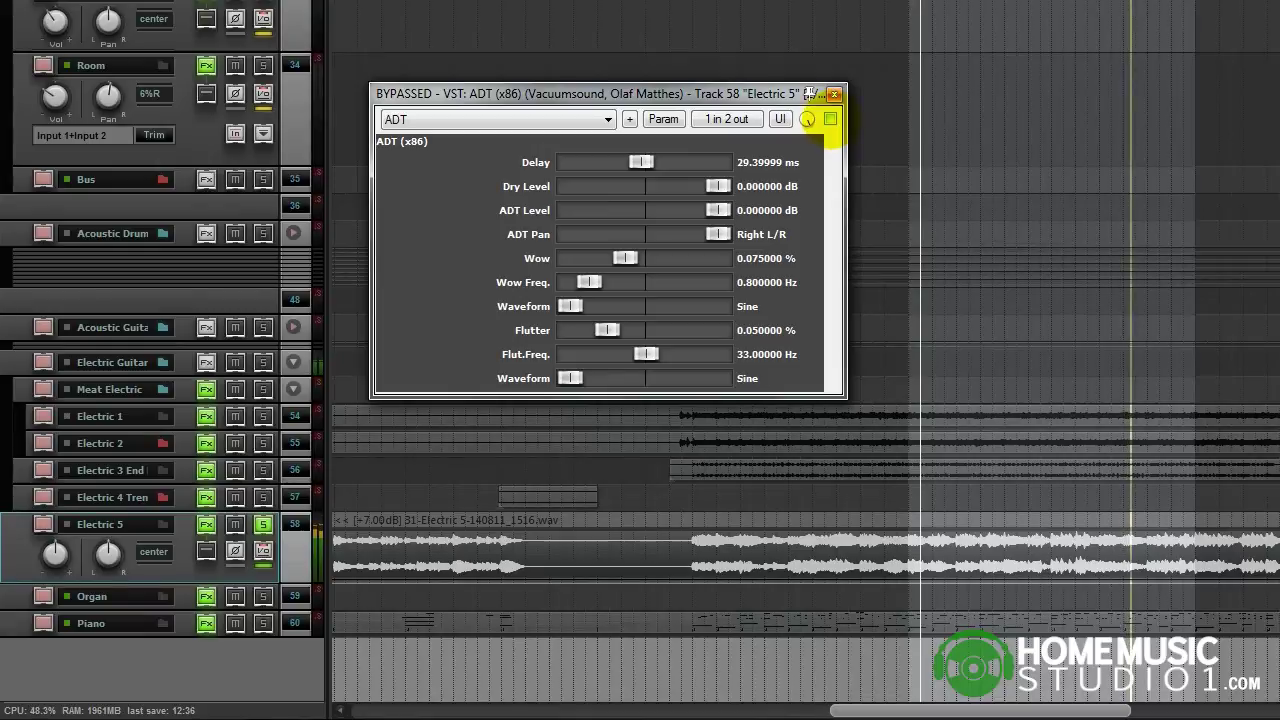
pyautogui.click(830, 119)
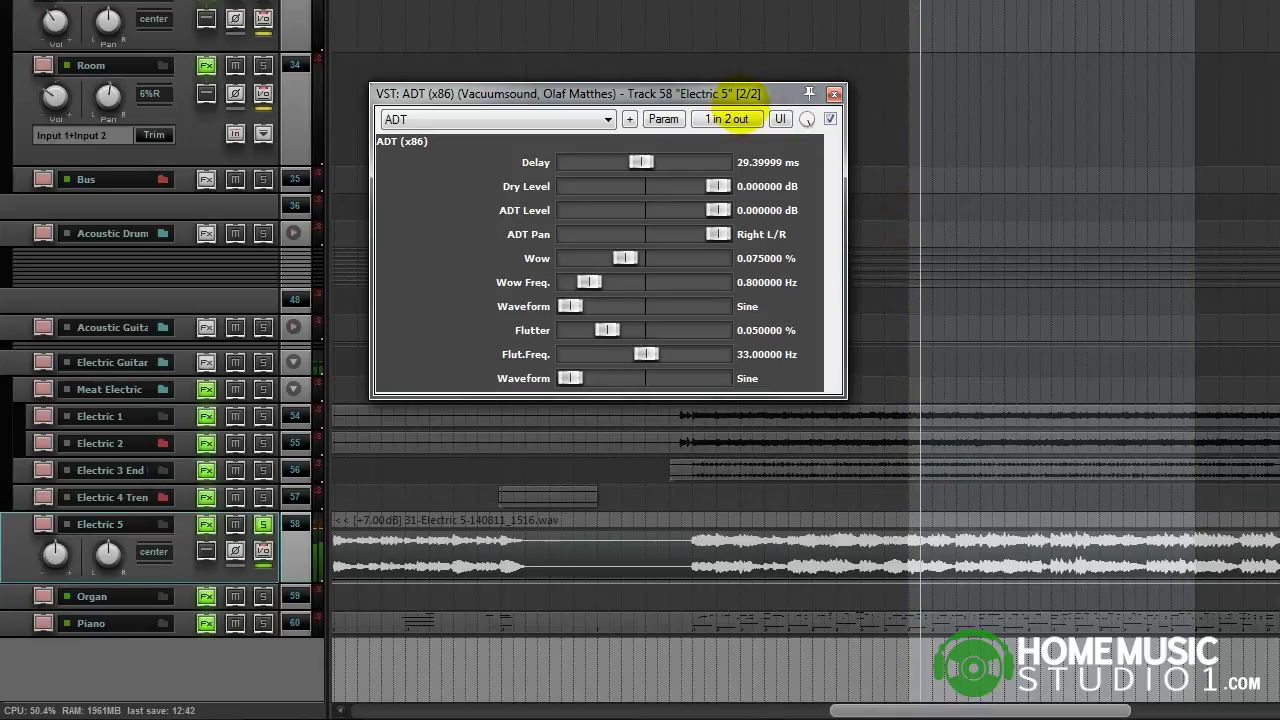
pyautogui.moveTo(735, 93)
pyautogui.mouseDown()
pyautogui.moveTo(775, 87)
pyautogui.moveTo(760, 118)
pyautogui.moveTo(730, 82)
pyautogui.mouseUp()
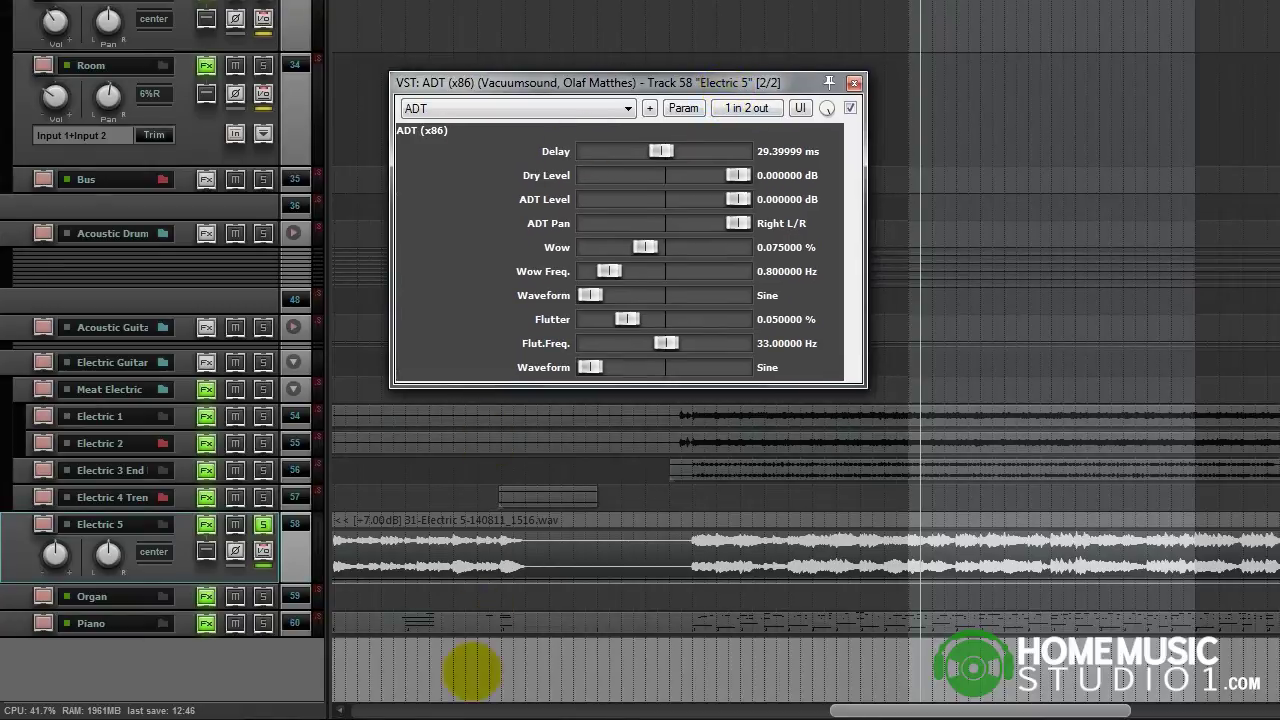
# Step: Glance at the ADT download page in Chrome, then return to REAPER and close the ADT window
pyautogui.click(272, 702)
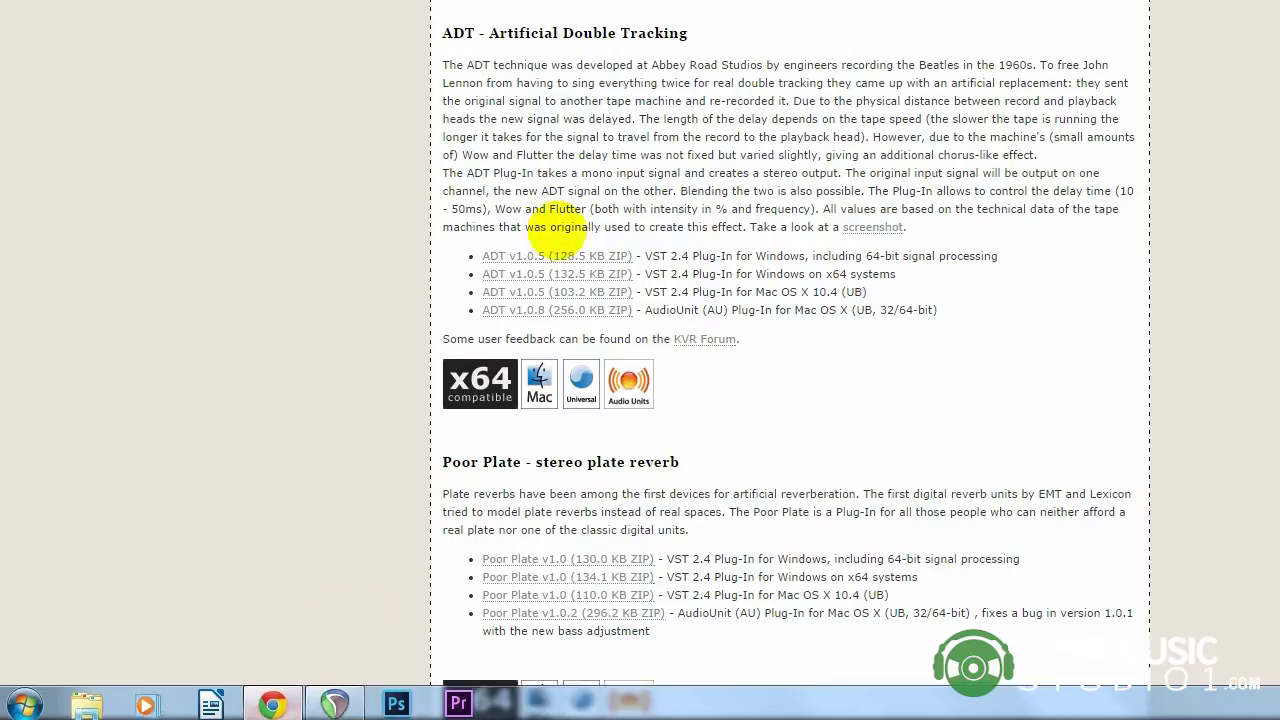
pyautogui.click(338, 702)
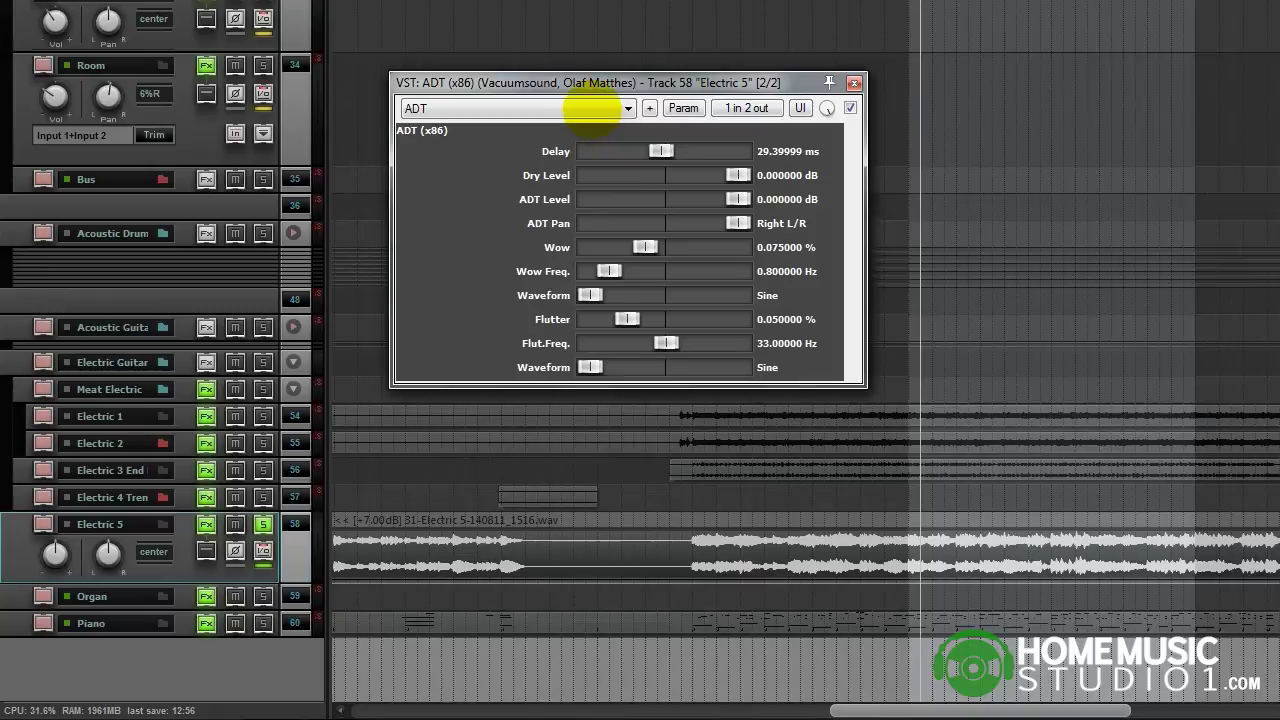
pyautogui.click(854, 83)
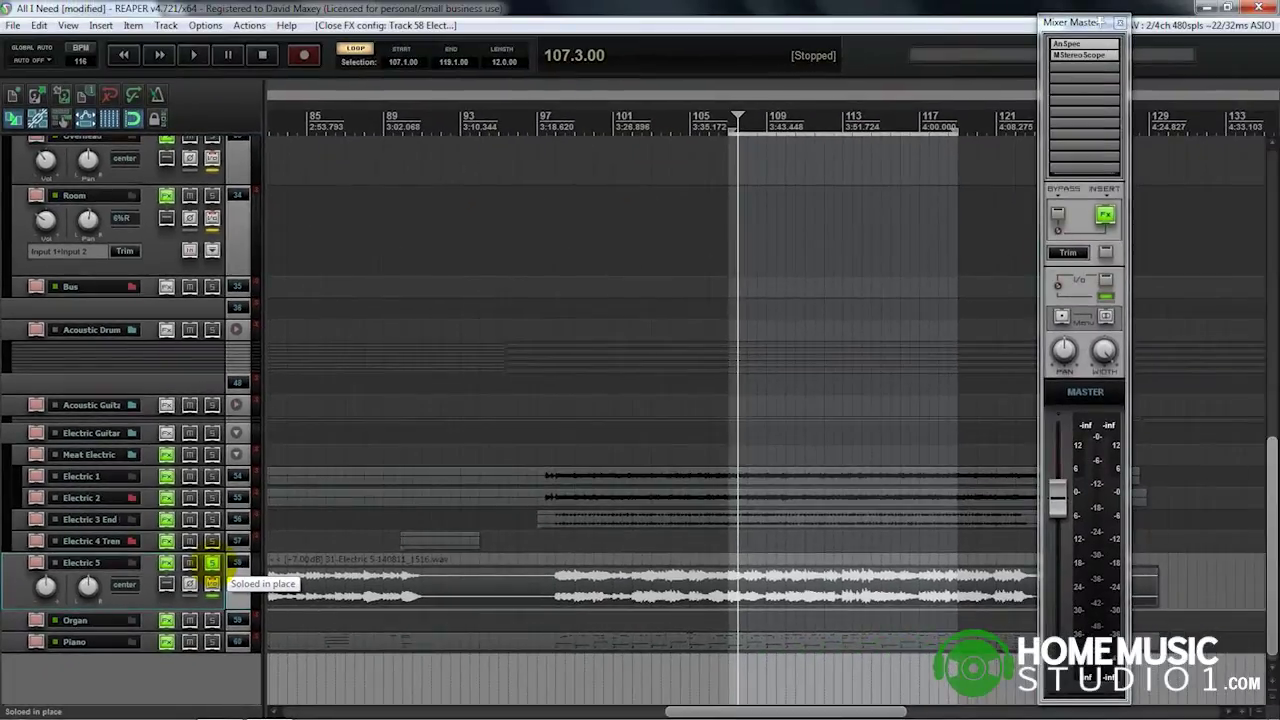
# Step: Unsolo Electric 5 and play the full mix from bar 108, then stop
pyautogui.click(264, 526)
pyautogui.click(740, 124)
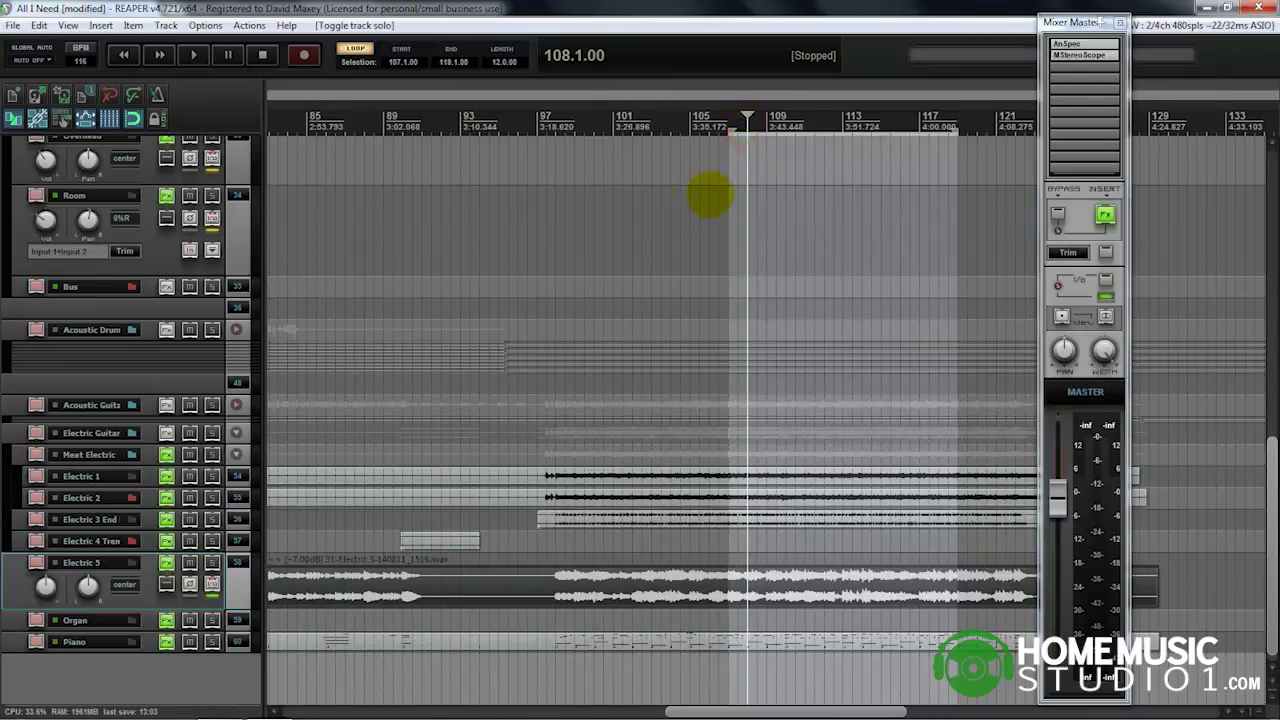
pyautogui.press('space')
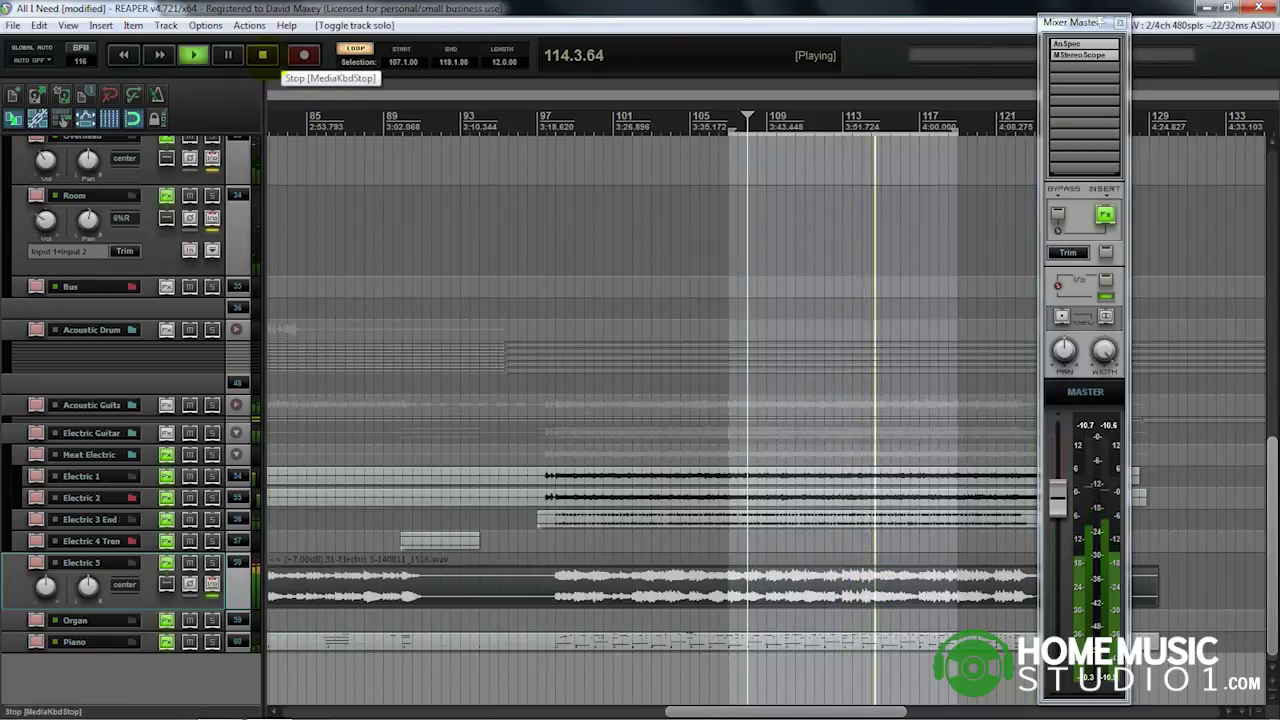
pyautogui.press('space')
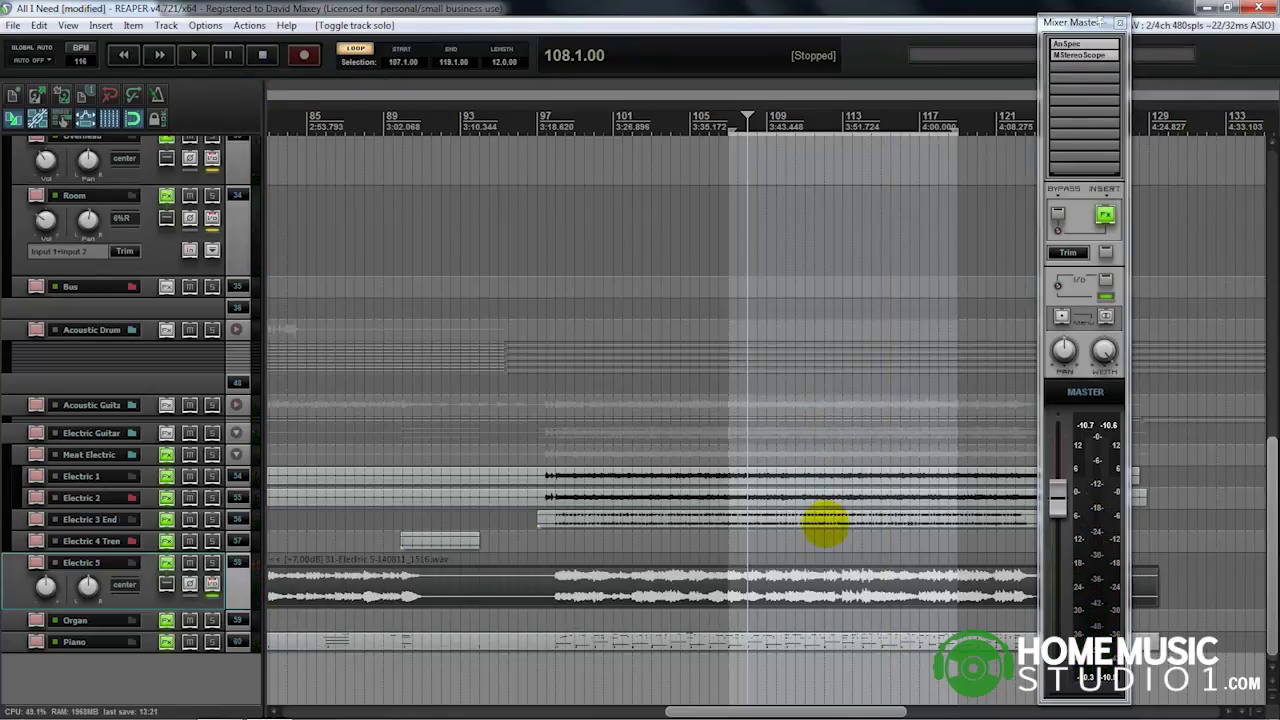
# Step: Open Electric 5's FX chain and float the ADT settings window, moving it lower right
pyautogui.click(167, 562)
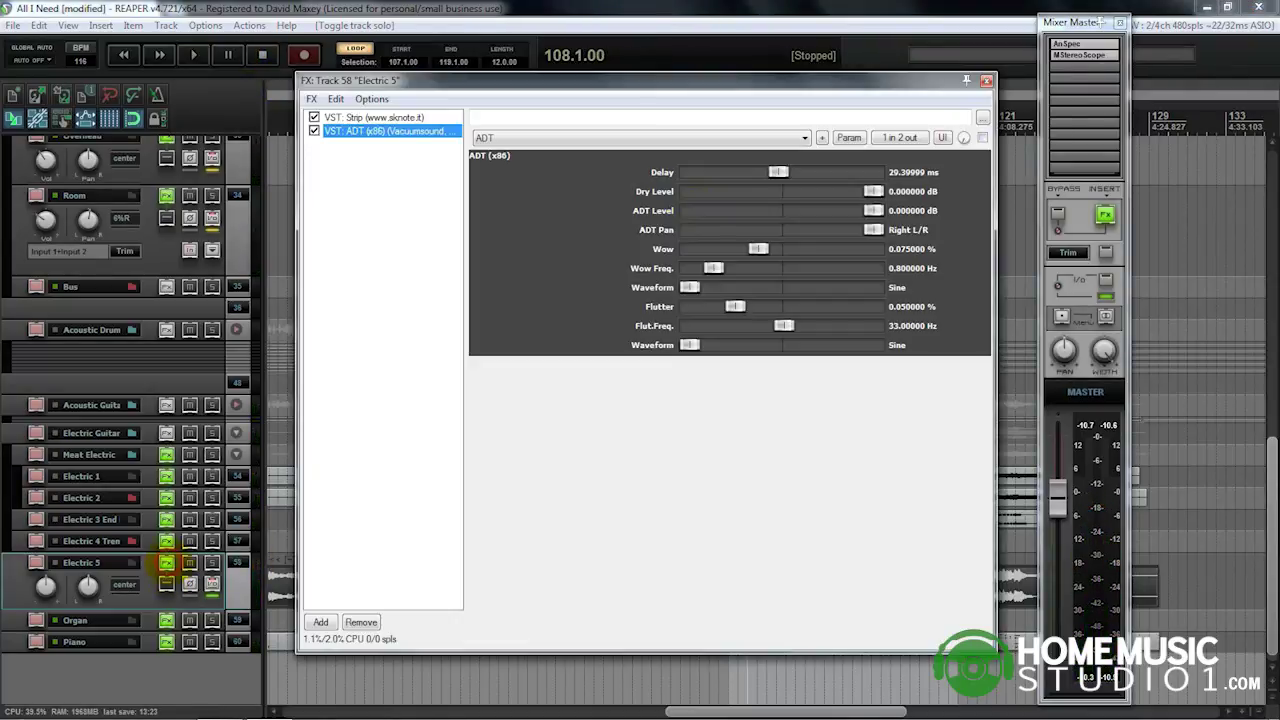
pyautogui.doubleClick(395, 130)
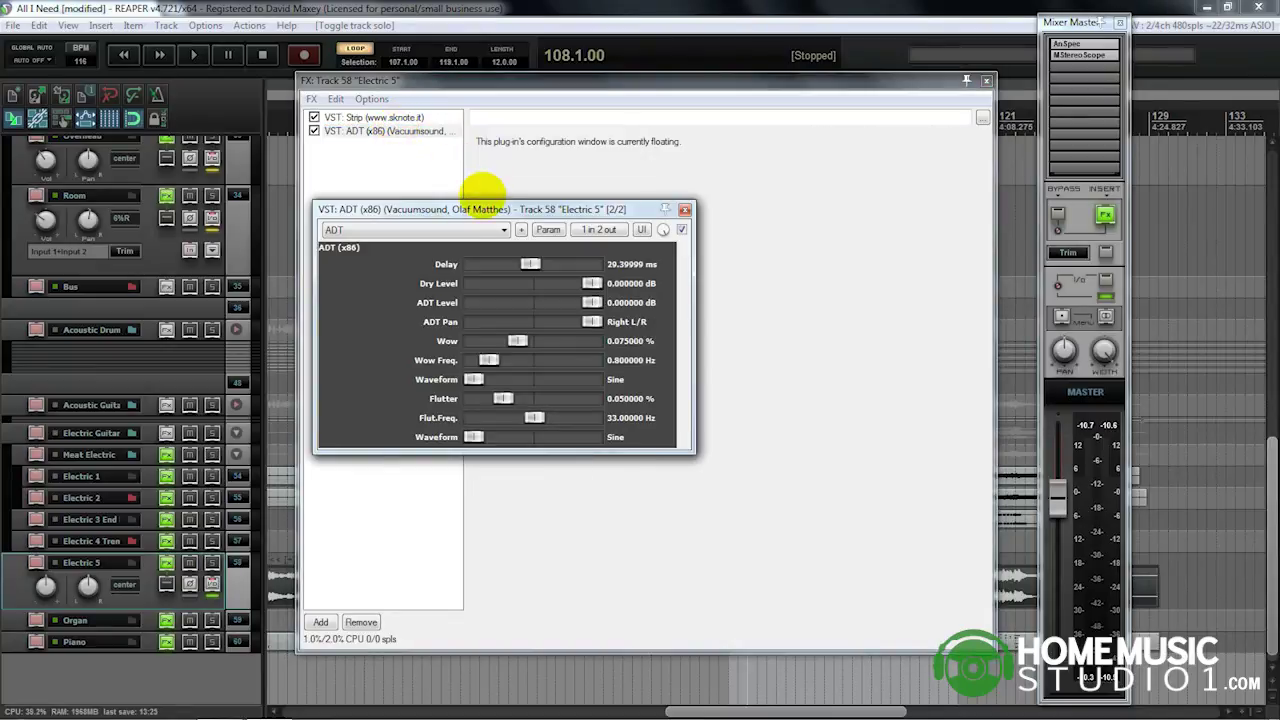
pyautogui.moveTo(468, 209); pyautogui.dragTo(669, 224)
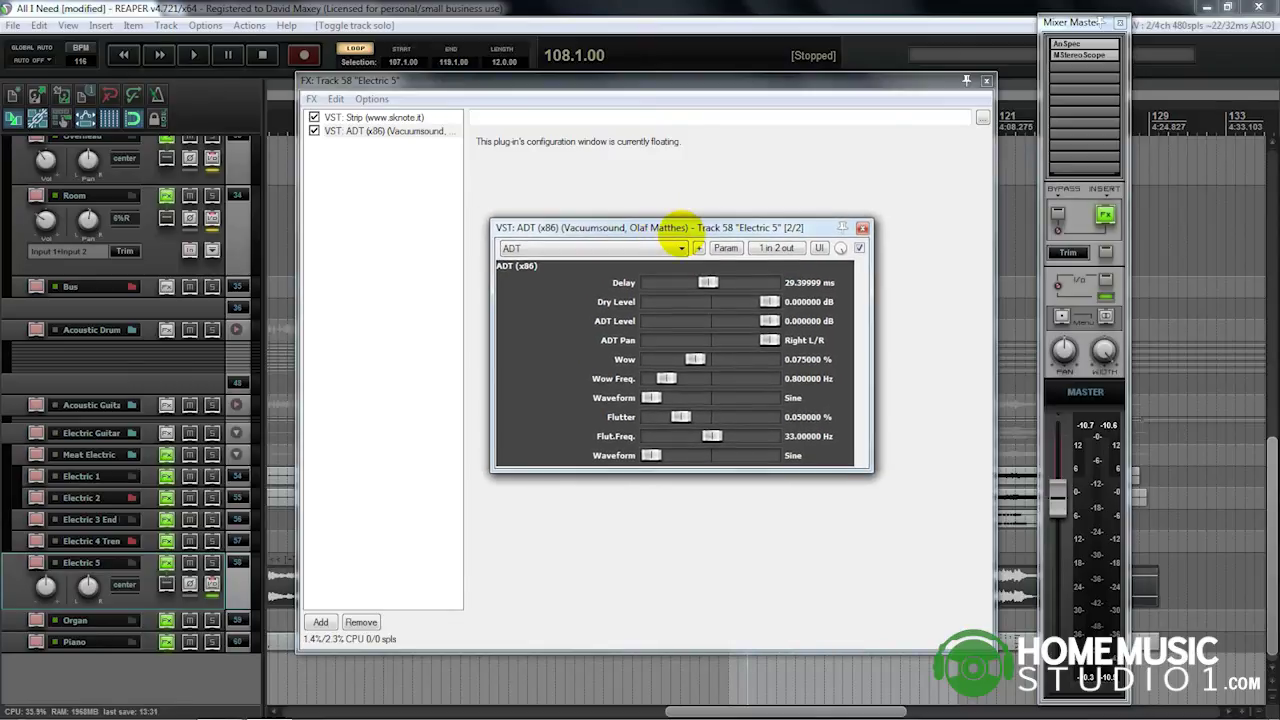